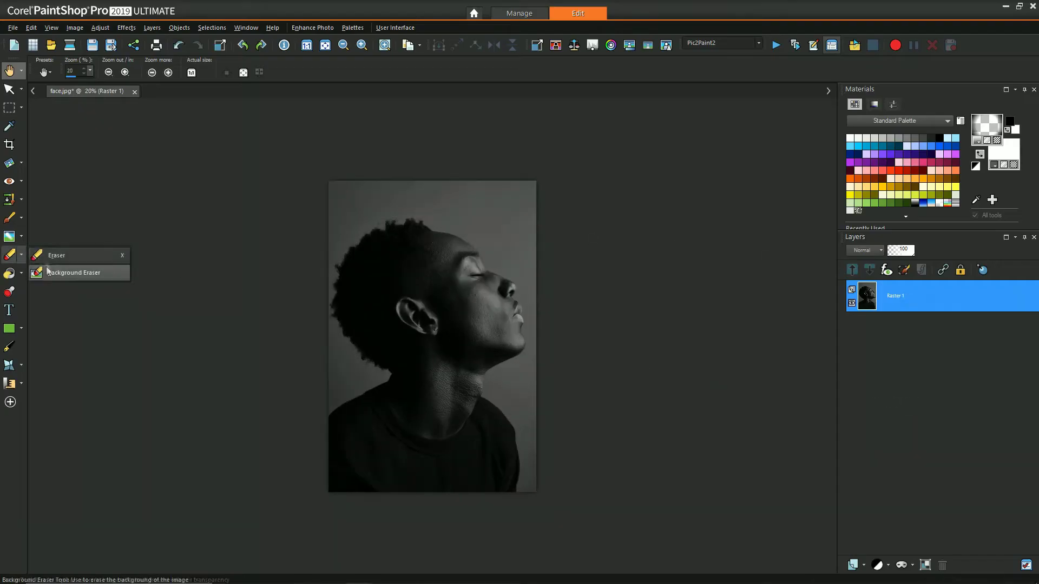
# Erase the grey background around the head, face and neck with the Background Eraser, adjusting the eraser's sharpness midway.
pyautogui.click(47, 272)
pyautogui.moveTo(343, 385)
pyautogui.mouseDown()
pyautogui.moveTo(371, 378)
pyautogui.moveTo(349, 349)
pyautogui.mouseUp()
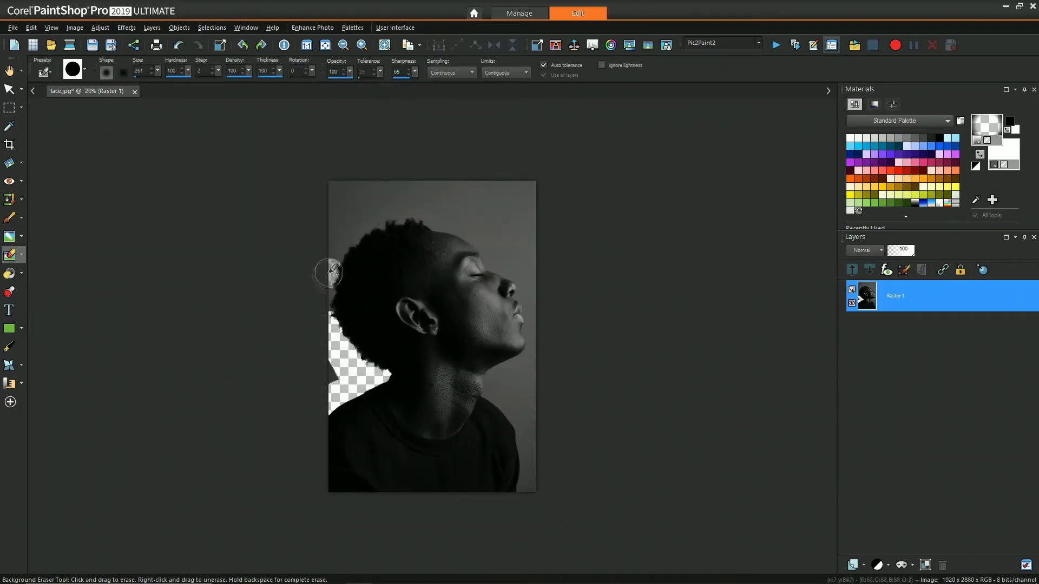
pyautogui.moveTo(329, 273)
pyautogui.mouseDown()
pyautogui.moveTo(341, 238)
pyautogui.moveTo(325, 319)
pyautogui.moveTo(387, 209)
pyautogui.moveTo(501, 252)
pyautogui.moveTo(560, 294)
pyautogui.mouseUp()
pyautogui.hotkey('ctrl', 'z')
pyautogui.moveTo(327, 292)
pyautogui.mouseDown()
pyautogui.moveTo(378, 220)
pyautogui.moveTo(438, 218)
pyautogui.mouseUp()
pyautogui.moveTo(415, 72); pyautogui.dragTo(427, 79)
pyautogui.moveTo(452, 223)
pyautogui.mouseDown()
pyautogui.moveTo(526, 291)
pyautogui.moveTo(535, 323)
pyautogui.moveTo(510, 373)
pyautogui.moveTo(528, 497)
pyautogui.moveTo(506, 383)
pyautogui.mouseUp()
# Outline the figure with a freehand selection, invert it, delete the leftover background and clear the selection.
pyautogui.click(22, 108)
pyautogui.click(60, 122)
pyautogui.moveTo(346, 391); pyautogui.dragTo(517, 504)
pyautogui.click(211, 27)
pyautogui.click(233, 105)
pyautogui.press('Delete')
pyautogui.hotkey('ctrl', 'd')
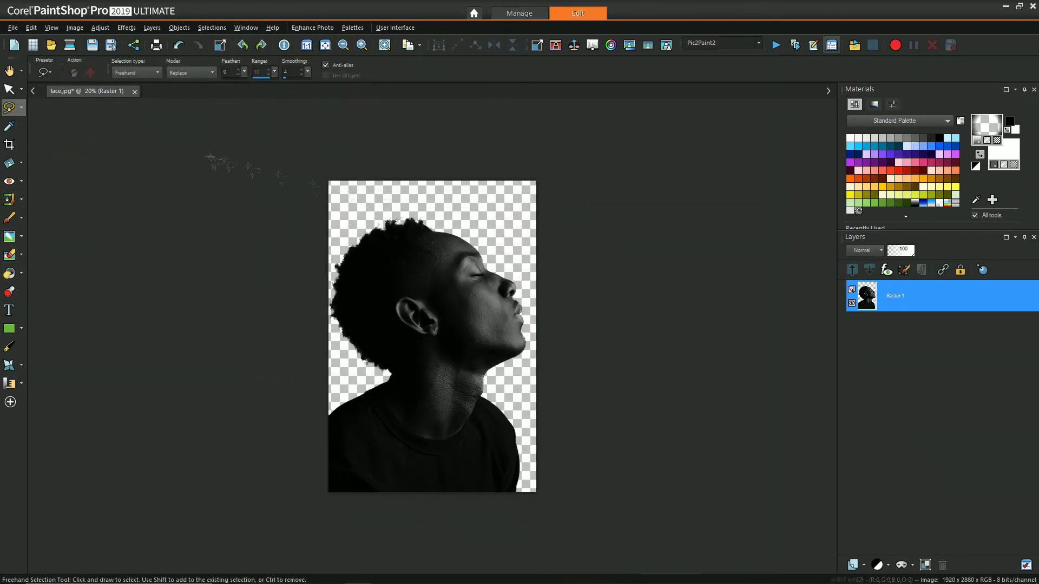
# Duplicate the Raster 1 layer and brighten the copy's highlights with a Levels adjustment.
pyautogui.rightClick(874, 296)
pyautogui.click(904, 318)
pyautogui.click(100, 28)
pyautogui.moveTo(142, 143)
pyautogui.click(259, 247)
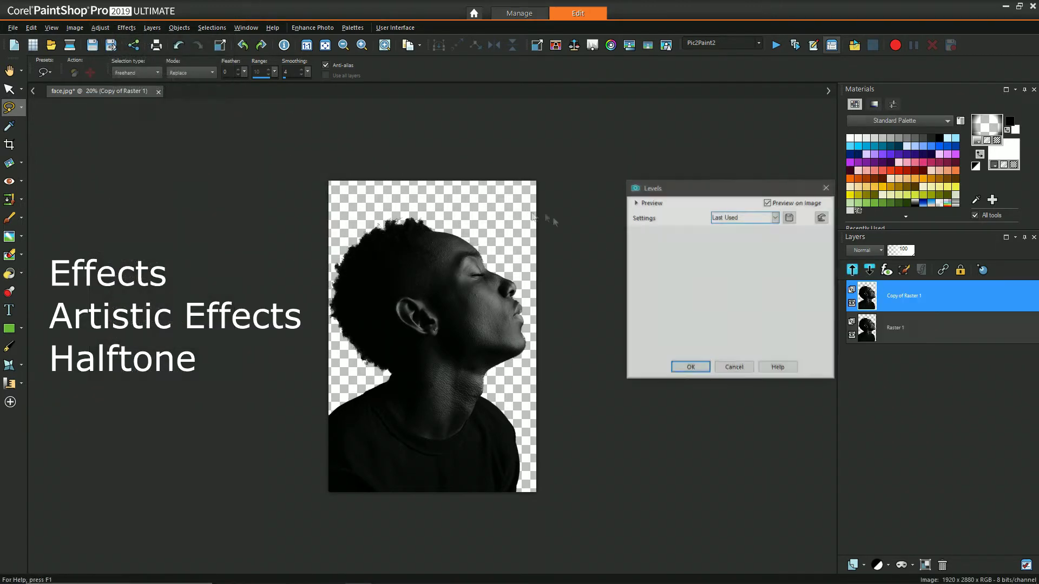
pyautogui.moveTo(743, 324); pyautogui.dragTo(702, 325)
pyautogui.click(691, 367)
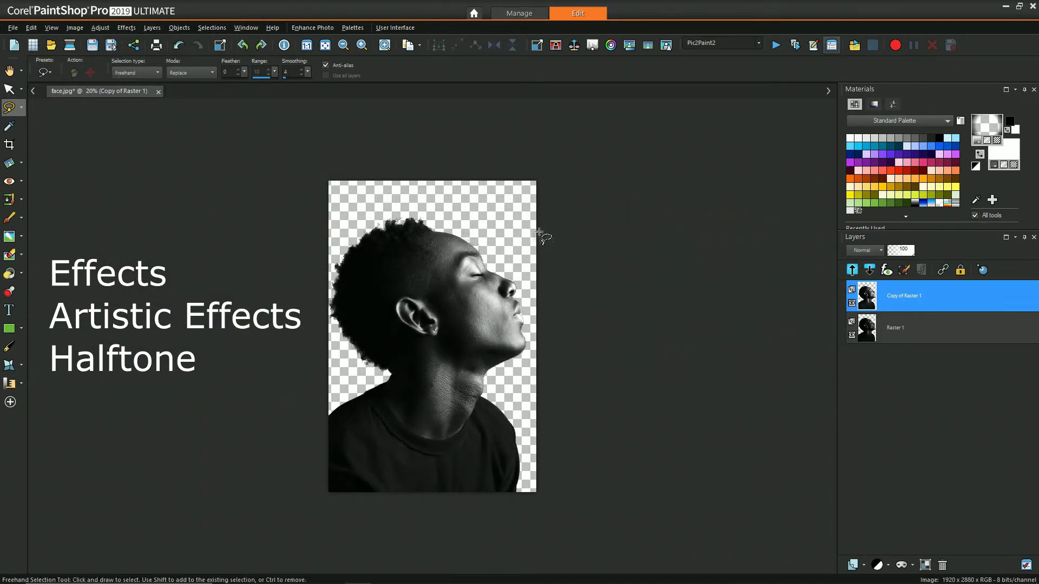
pyautogui.click(126, 27)
pyautogui.moveTo(180, 100)
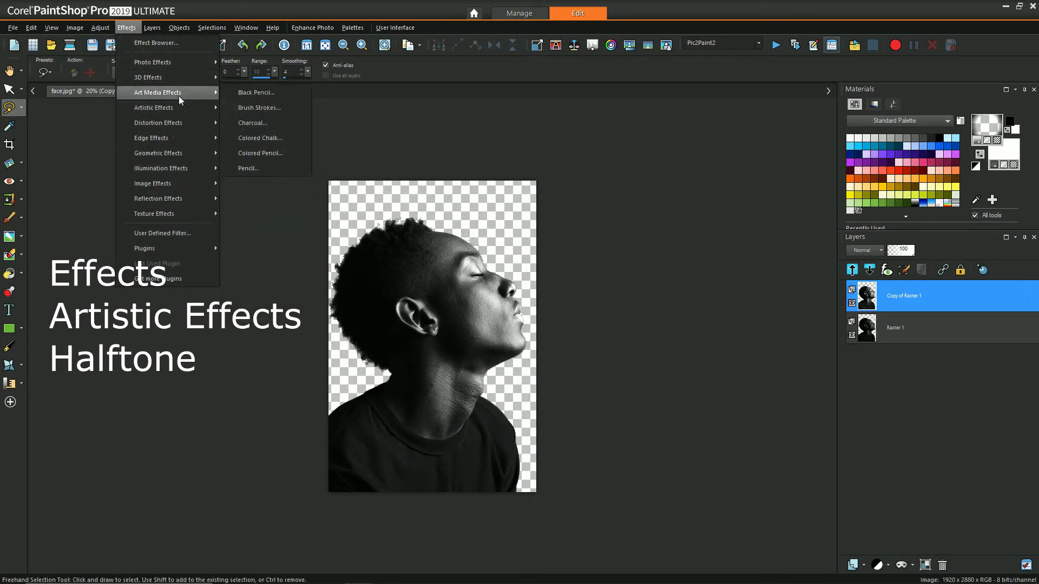
pyautogui.click(254, 231)
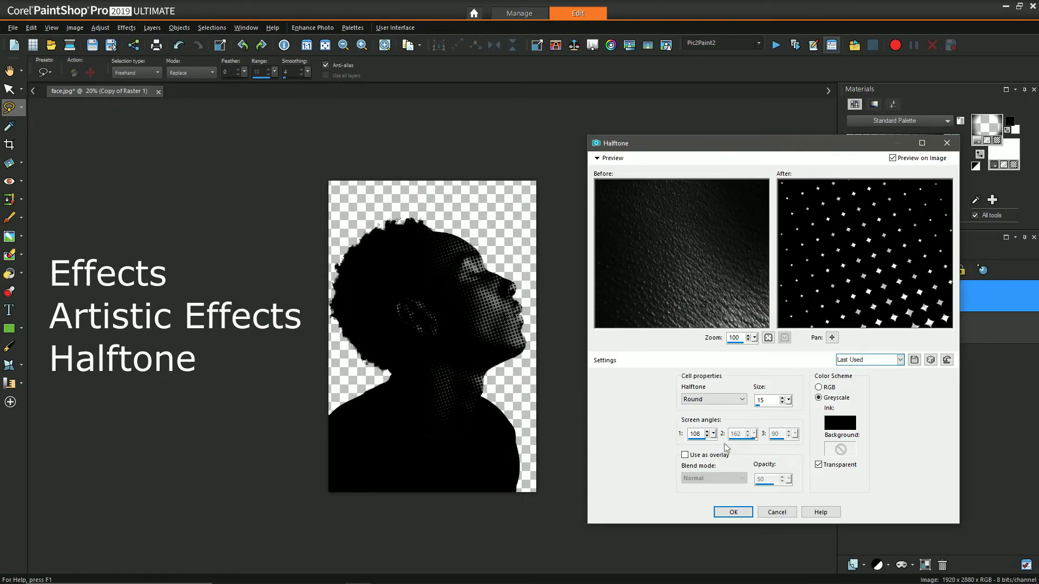
pyautogui.click(783, 513)
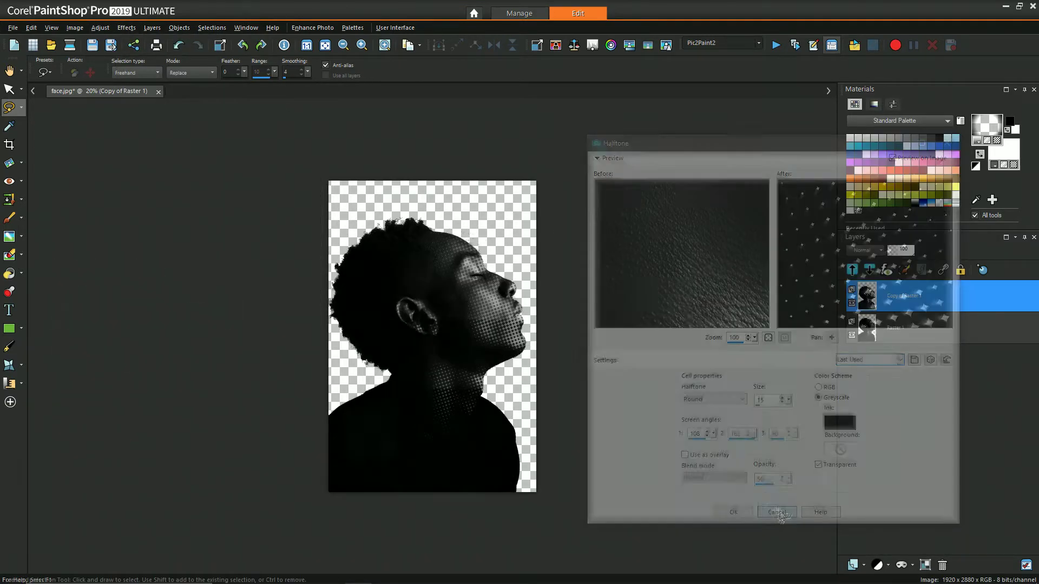
# Apply another Levels adjustment to the portrait copy, resetting the settings and lightening the midtones.
pyautogui.click(100, 28)
pyautogui.moveTo(162, 142)
pyautogui.click(266, 264)
pyautogui.click(822, 219)
pyautogui.moveTo(702, 325); pyautogui.dragTo(686, 328)
pyautogui.click(695, 370)
# Apply a Round Halftone effect of size 15 and screen angle 108 to the copy, in greyscale with a transparent background.
pyautogui.click(128, 28)
pyautogui.moveTo(162, 108)
pyautogui.click(252, 229)
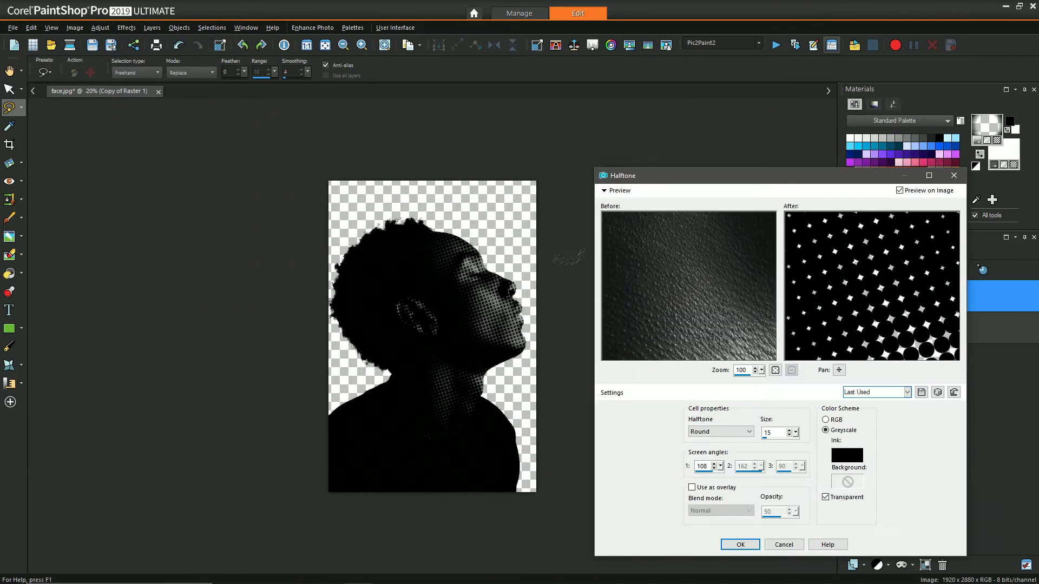
pyautogui.click(756, 547)
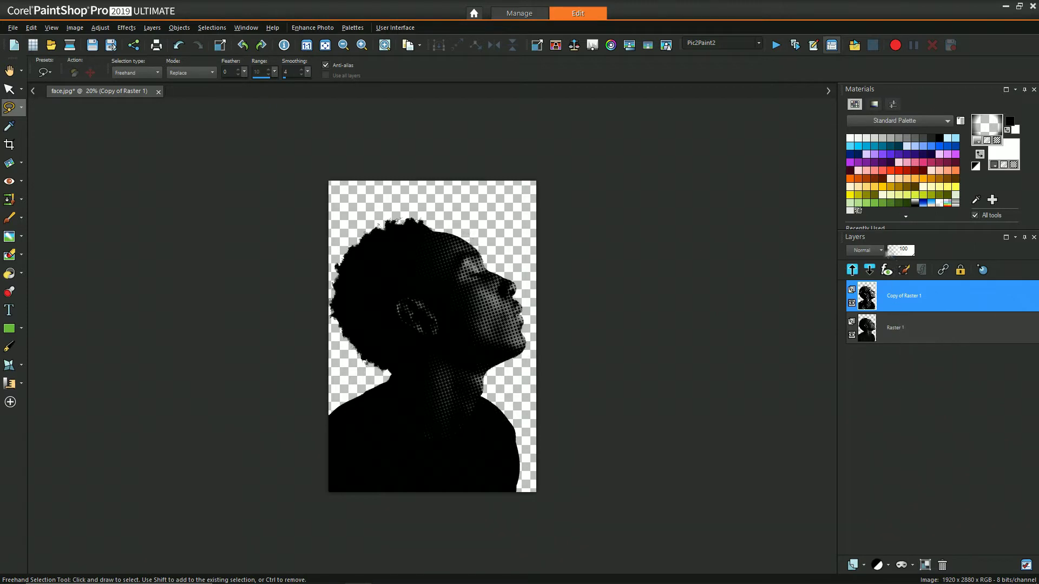
# Set the halftone layer's blend mode to Multiply and check it with the original layer's visibility toggled.
pyautogui.click(865, 250)
pyautogui.click(924, 383)
pyautogui.click(852, 335)
pyautogui.click(852, 335)
# Distort the halftone layer in face.jpg with a Displacement Map effect based on face-isolated.png.
pyautogui.press('f')
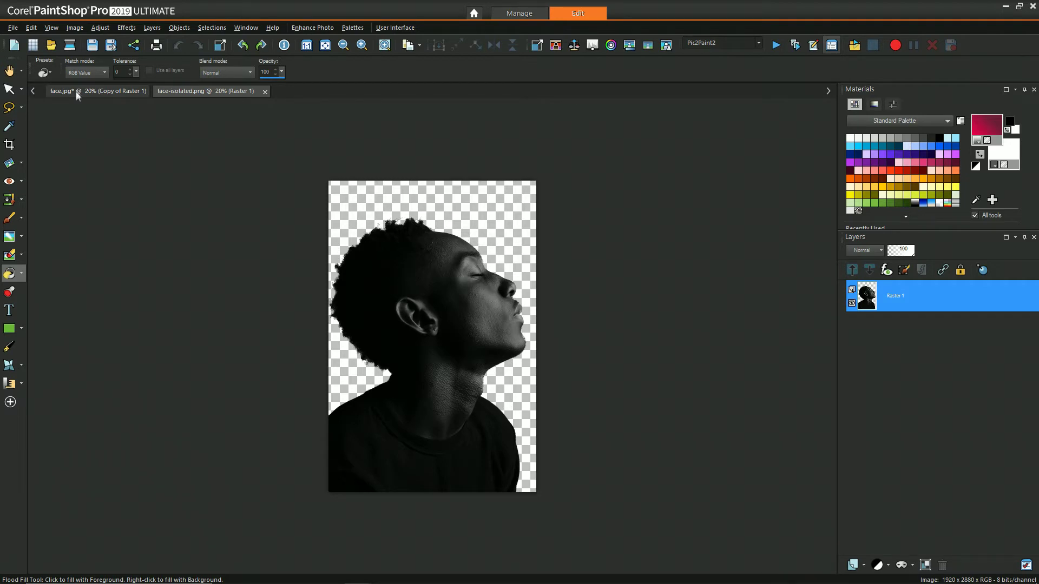
pyautogui.click(75, 92)
pyautogui.click(126, 27)
pyautogui.moveTo(157, 123)
pyautogui.click(249, 135)
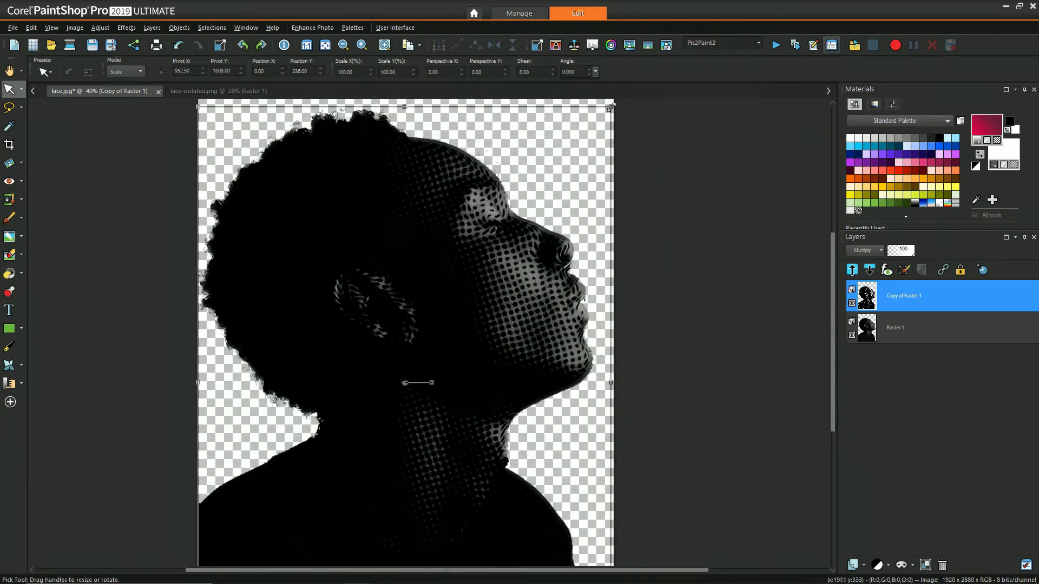
# Enlarge the displaced halftone layer with the Pick tool to about 100.31% by 100.39% so it covers the portrait's edges.
pyautogui.moveTo(611, 107); pyautogui.dragTo(617, 107)
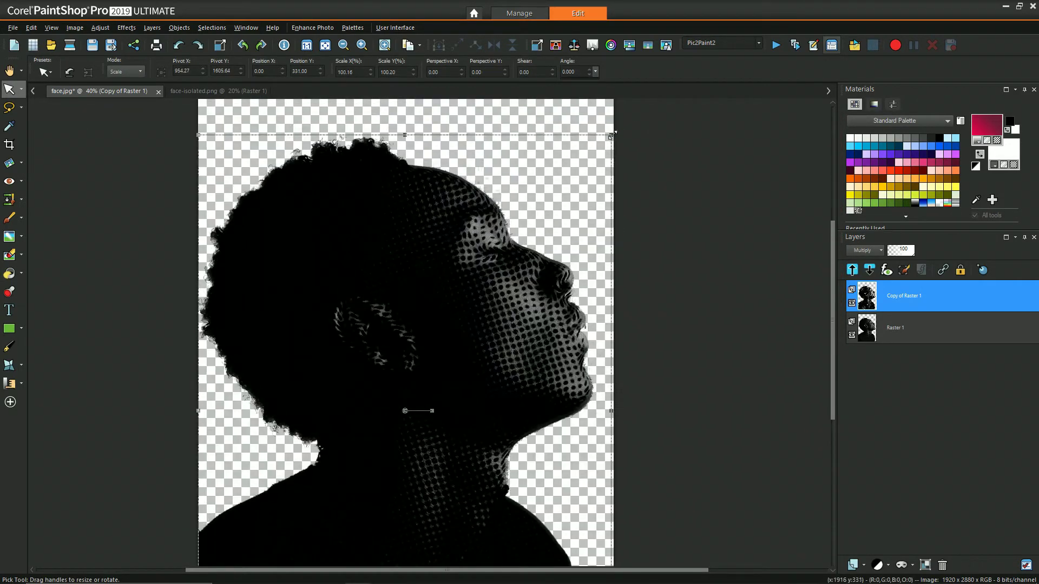
pyautogui.scroll(-3, 403, 301)
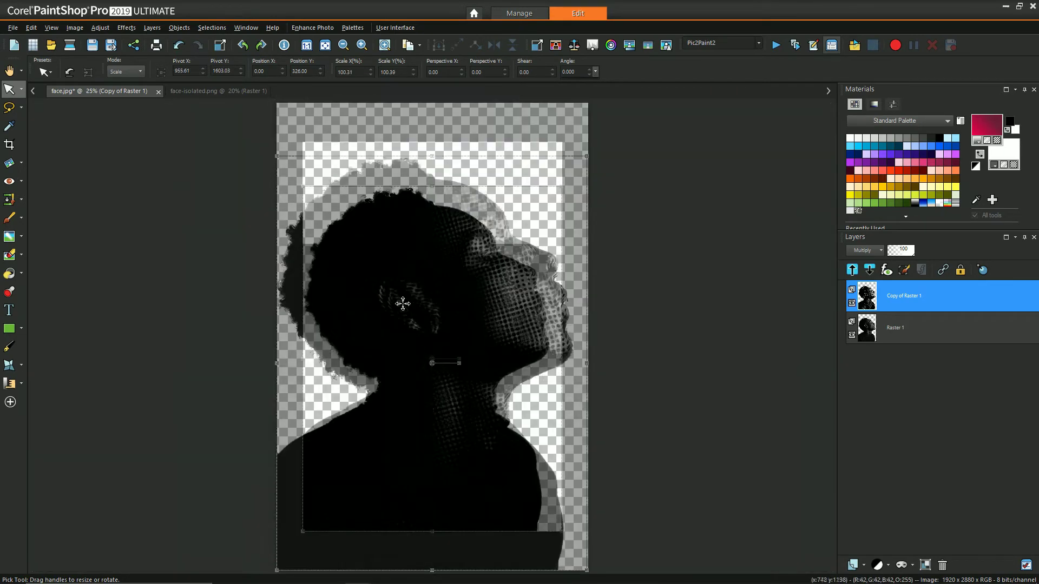
pyautogui.moveTo(897, 337)
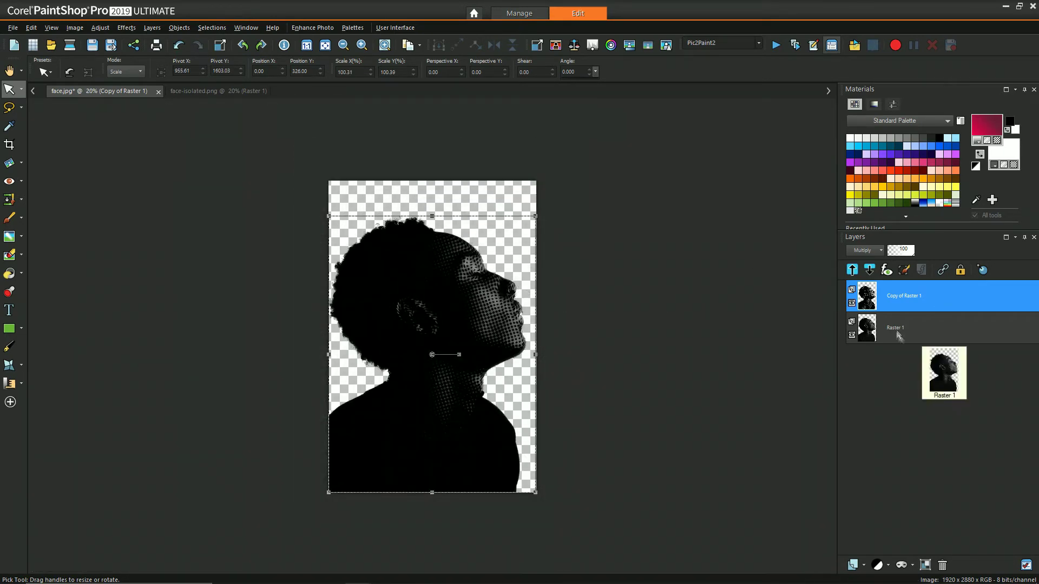
pyautogui.click(10, 71)
# Rename the halftone layer as DisplacedHalftone.
pyautogui.rightClick(899, 300)
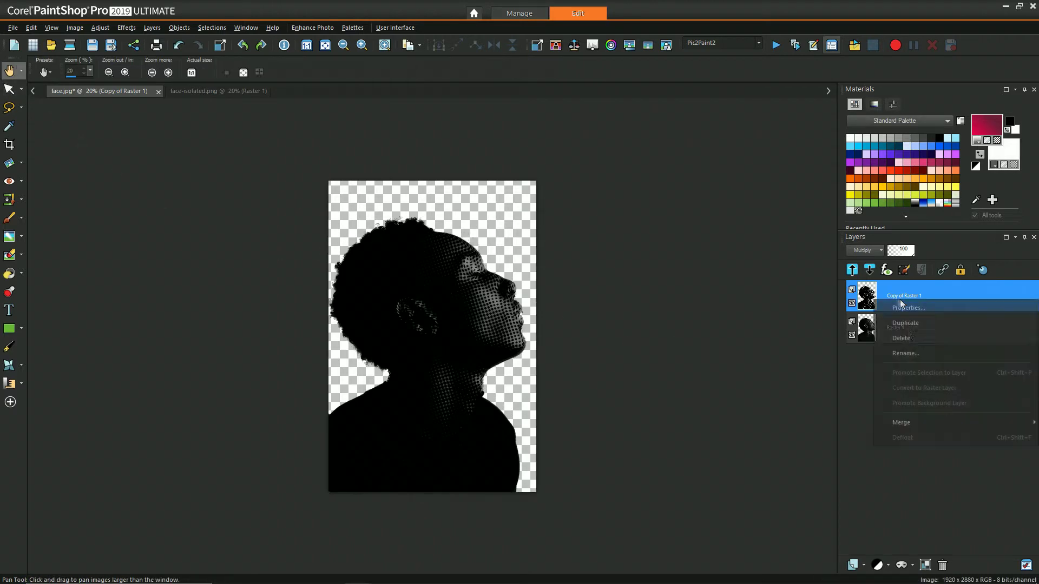
pyautogui.click(886, 339)
pyautogui.write('DisplacedHalftone')
pyautogui.press('Return')
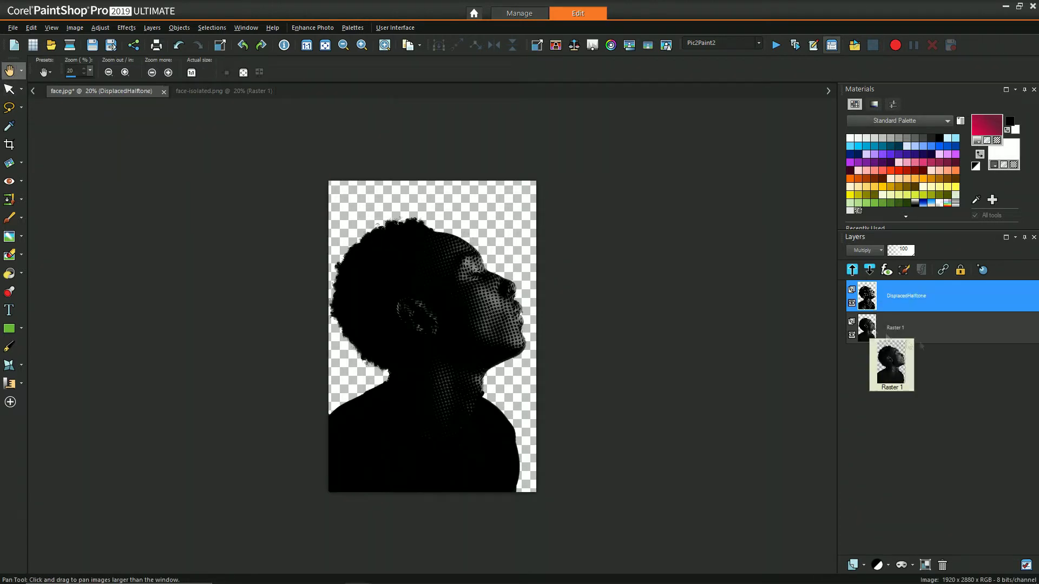
# Resize the canvas to 5000 x 2500 pixels with the existing artwork centred.
pyautogui.click(75, 27)
pyautogui.click(111, 151)
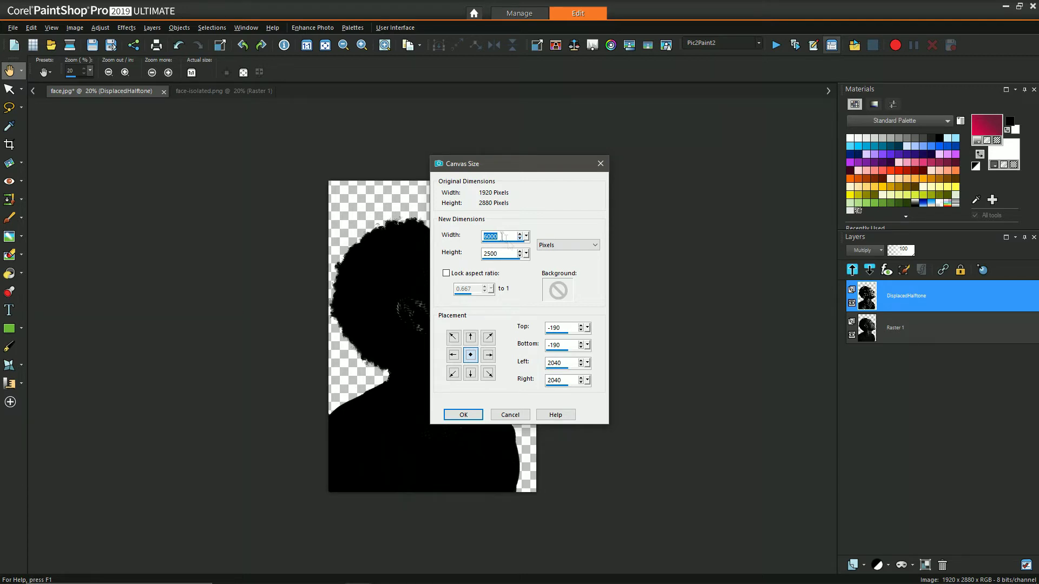
pyautogui.press('Return')
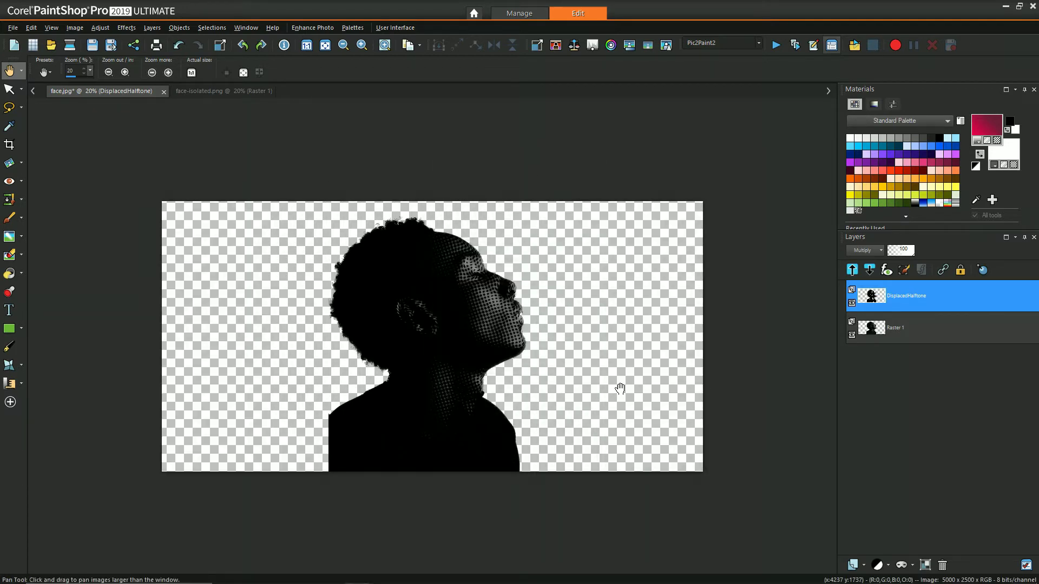
# Add a raster layer at the bottom of the layer stack and flood-fill it with the red gradient.
pyautogui.click(862, 565)
pyautogui.click(877, 473)
pyautogui.moveTo(899, 296); pyautogui.dragTo(893, 367)
pyautogui.click(9, 273)
pyautogui.click(659, 274)
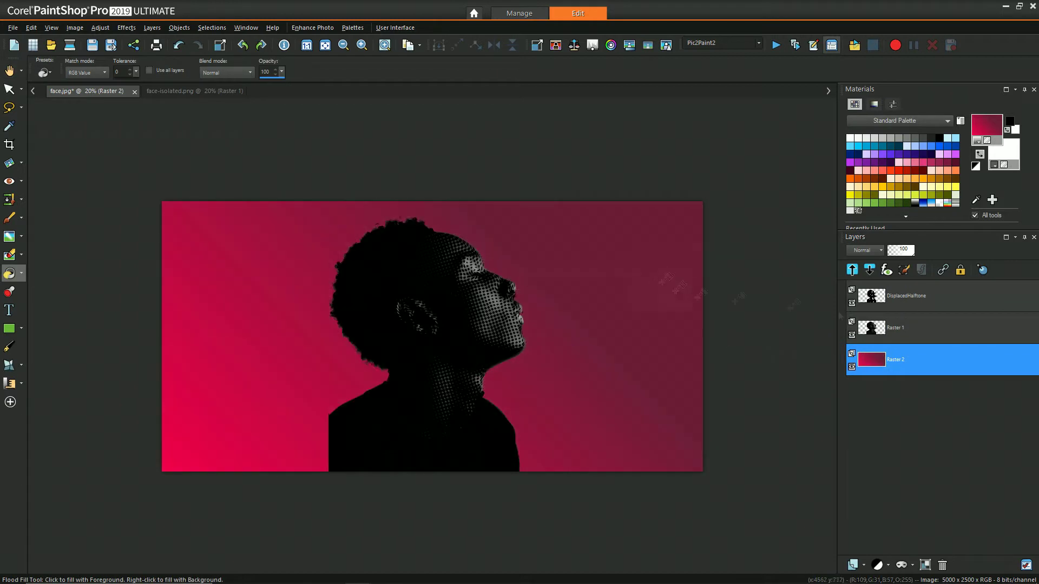
# Duplicate the Raster 1 portrait layer beneath the DisplacedHalftone layer.
pyautogui.click(899, 328)
pyautogui.click(877, 250)
pyautogui.click(907, 383)
pyautogui.rightClick(908, 340)
pyautogui.click(945, 392)
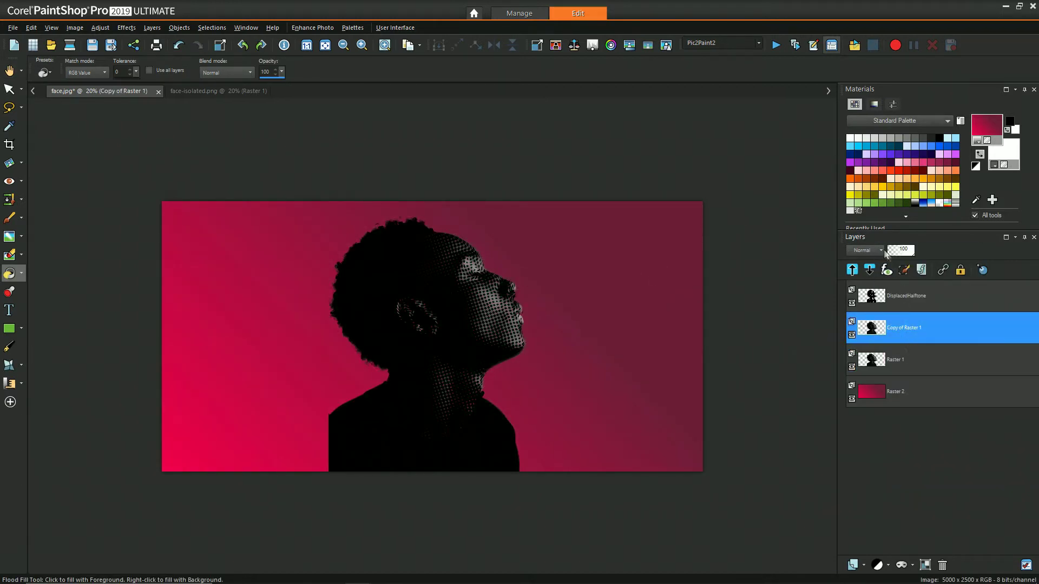
pyautogui.moveTo(901, 373); pyautogui.dragTo(909, 382)
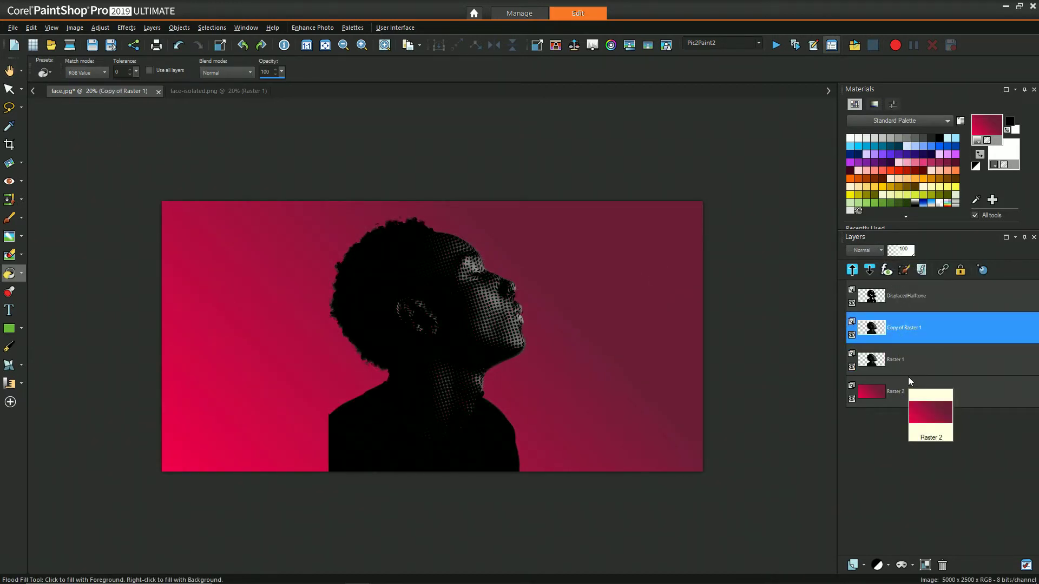
# Redirect the foreground gradient so bright red lies at the upper right, and fill a new raster layer above the portrait duplicate with it.
pyautogui.rightClick(987, 129)
pyautogui.click(533, 279)
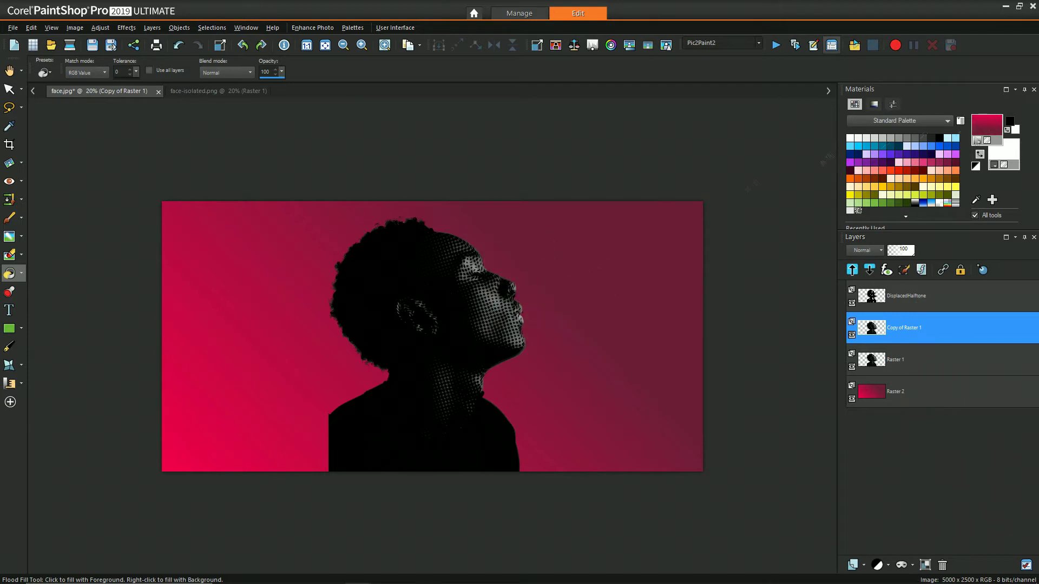
pyautogui.click(987, 127)
pyautogui.click(568, 426)
pyautogui.click(863, 565)
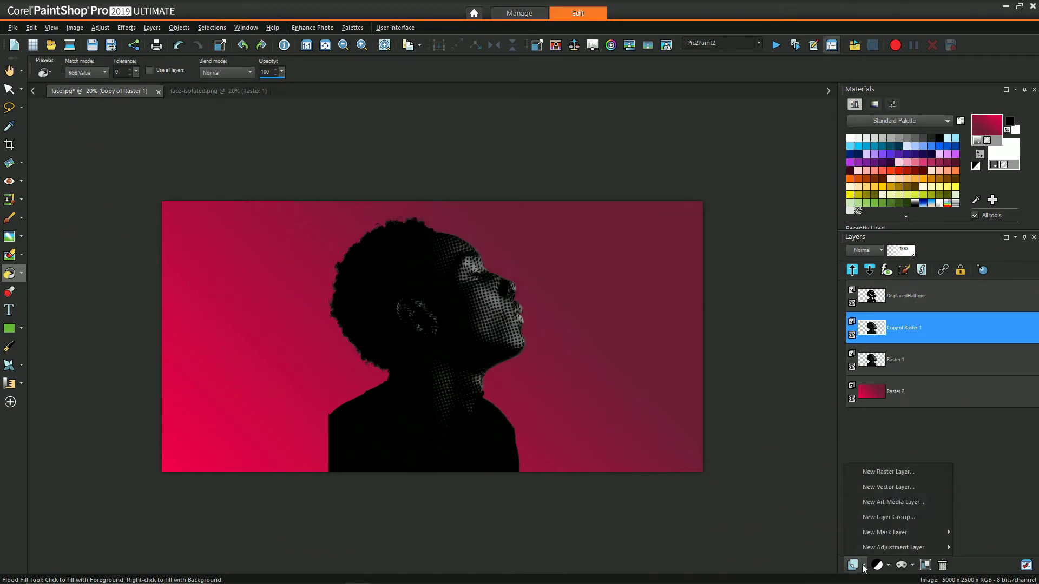
pyautogui.click(888, 468)
pyautogui.click(608, 364)
# Set the new gradient layer's blend mode to Color (Legacy).
pyautogui.click(880, 250)
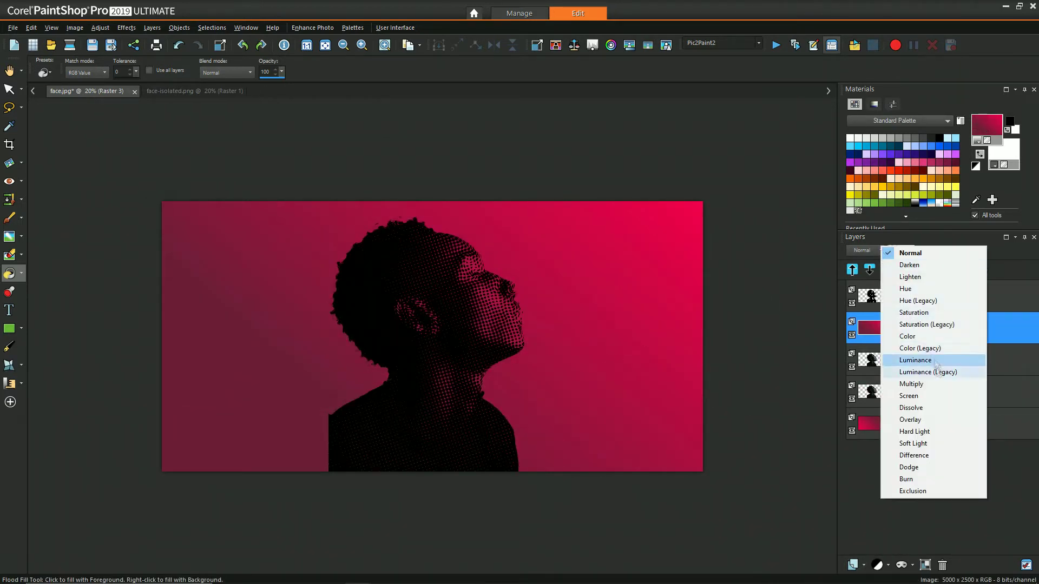
pyautogui.click(939, 371)
pyautogui.click(881, 250)
pyautogui.click(910, 249)
# Select the empty area around the figure on Copy of Raster 1 with the Magic Wand and add a mask hiding that selection.
pyautogui.click(909, 361)
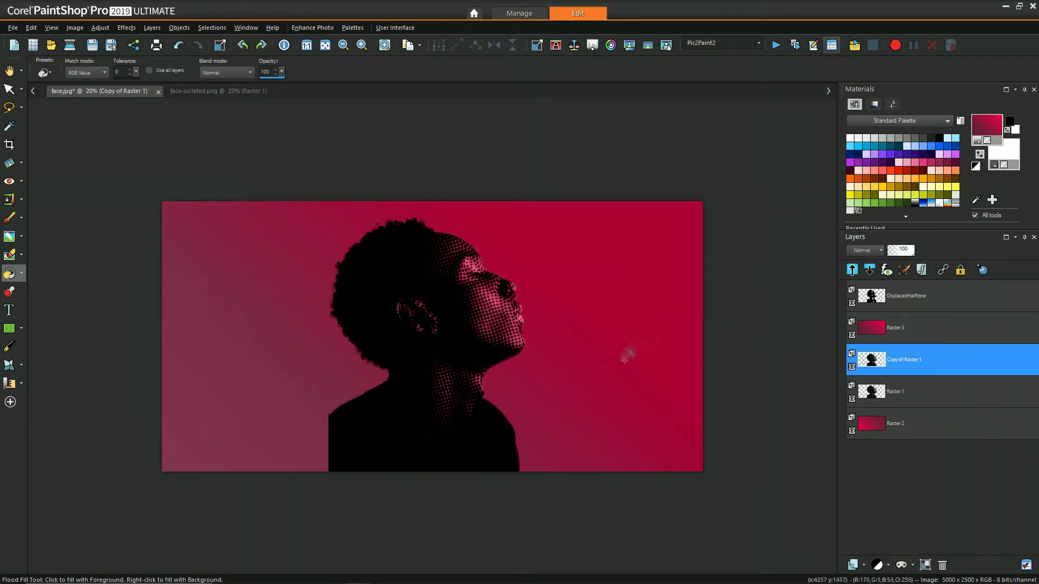
pyautogui.click(22, 108)
pyautogui.click(57, 141)
pyautogui.click(599, 309)
pyautogui.click(912, 565)
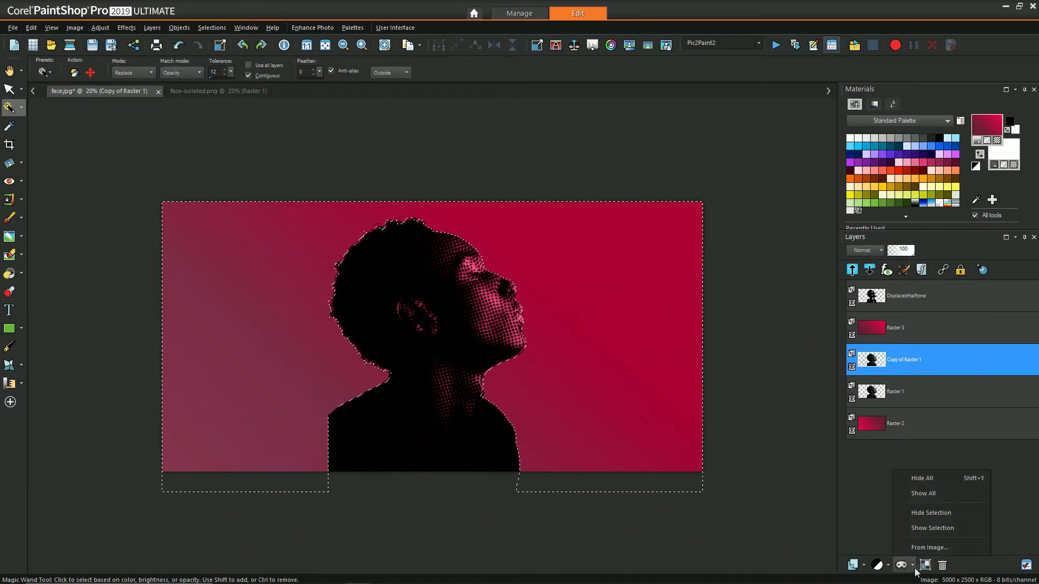
pyautogui.click(921, 516)
# Move the Raster 3 gradient into the mask group beneath the mask layer and clear the selection.
pyautogui.moveTo(909, 329); pyautogui.dragTo(909, 378)
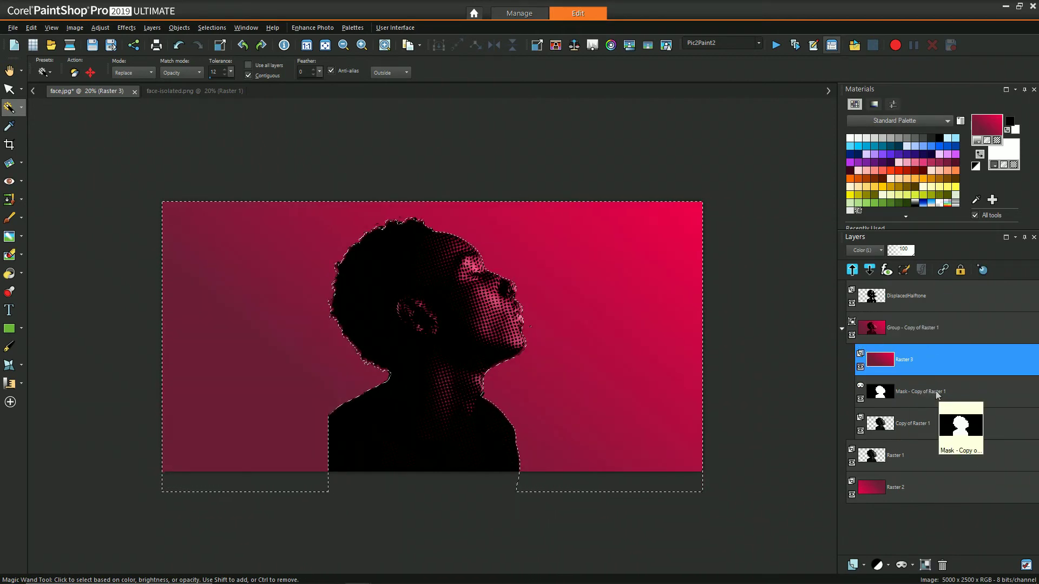
pyautogui.click(936, 391)
pyautogui.click(75, 28)
pyautogui.click(142, 318)
pyautogui.press('Delete')
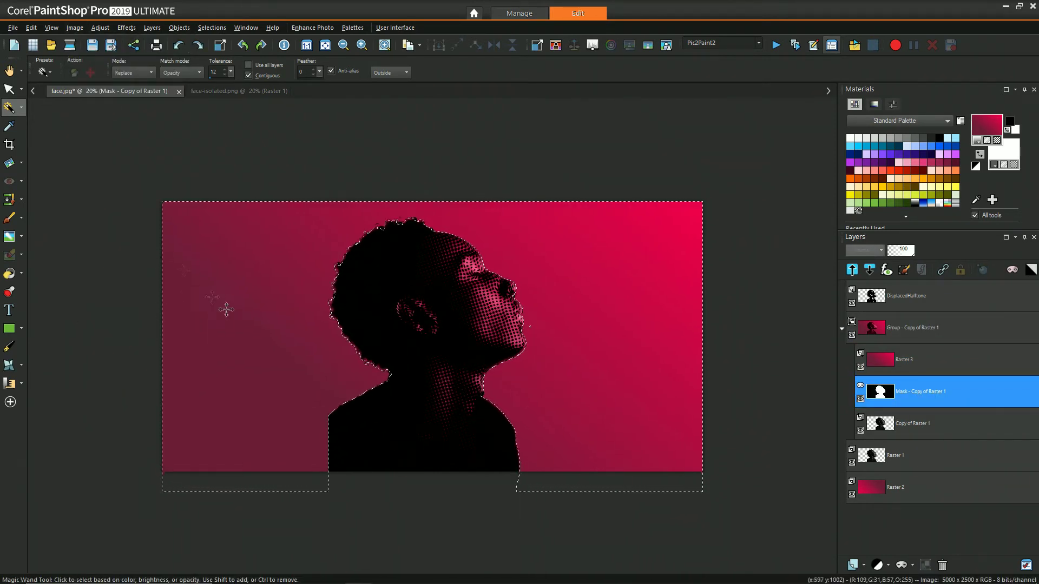
pyautogui.hotkey('ctrl', 'd')
pyautogui.click(74, 28)
pyautogui.click(117, 318)
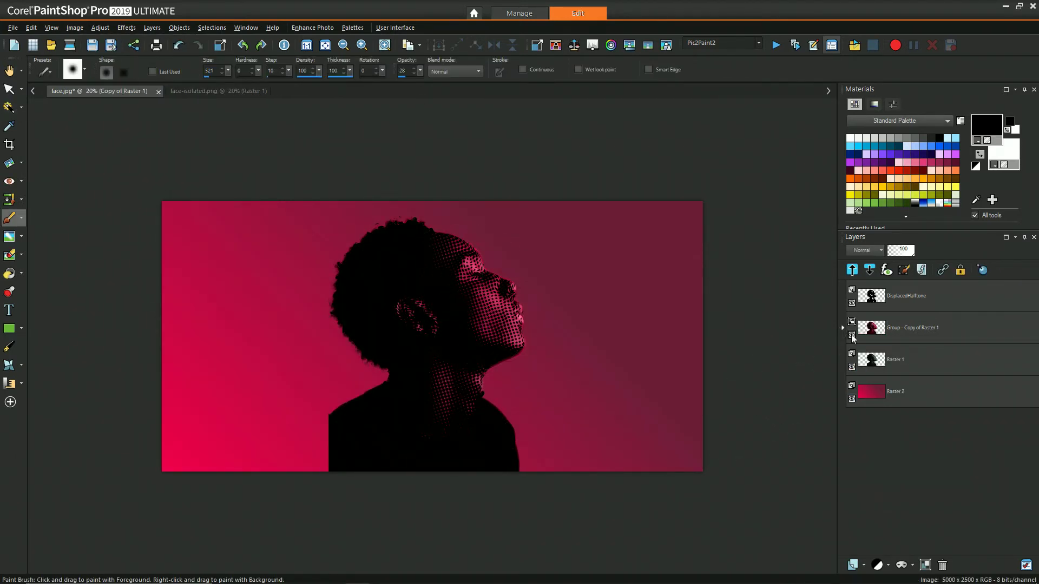
# Paint black on the mask layer over the face and neck with a soft brush, adjusting the brush opacity first.
pyautogui.moveTo(960, 443)
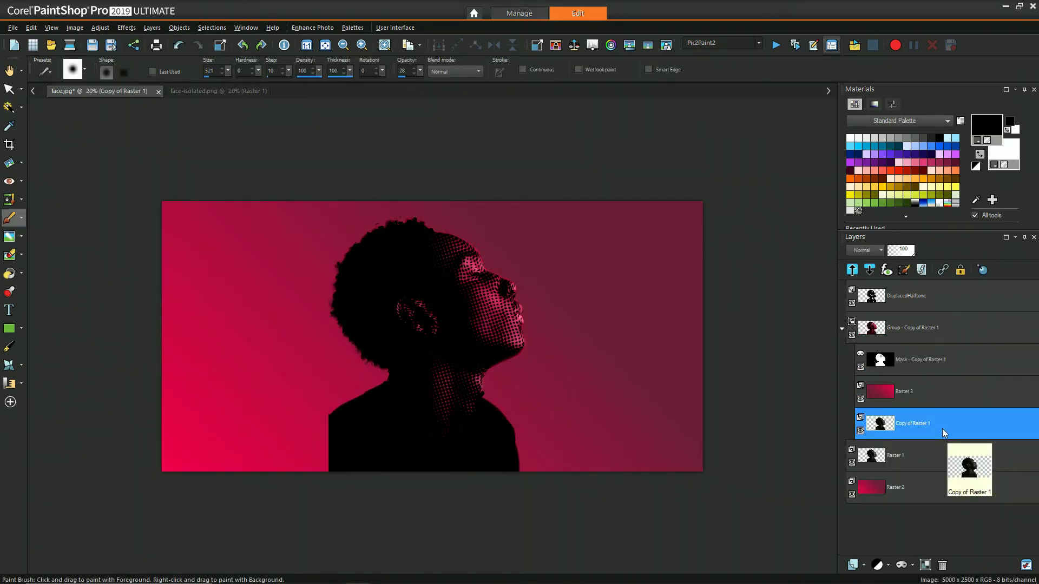
pyautogui.click(888, 360)
pyautogui.moveTo(420, 71)
pyautogui.mouseDown()
pyautogui.moveTo(456, 79)
pyautogui.moveTo(410, 79)
pyautogui.mouseUp()
pyautogui.click(467, 322)
pyautogui.moveTo(432, 264)
pyautogui.mouseDown()
pyautogui.moveTo(425, 370)
pyautogui.moveTo(453, 484)
pyautogui.moveTo(469, 357)
pyautogui.moveTo(421, 459)
pyautogui.mouseUp()
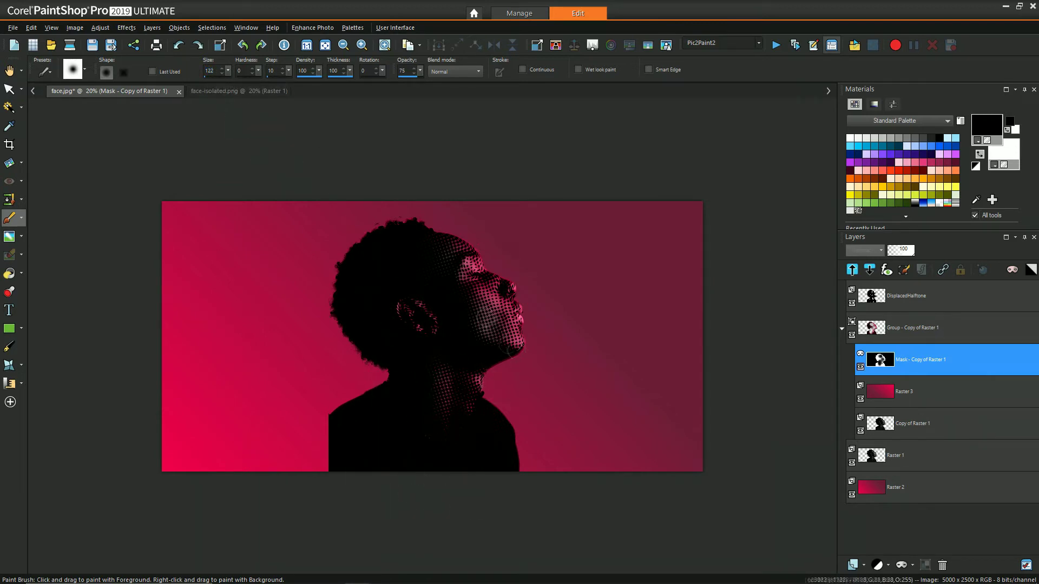
# Brighten the original Raster 1 portrait layer with a Levels adjustment.
pyautogui.click(905, 453)
pyautogui.click(100, 27)
pyautogui.moveTo(136, 141)
pyautogui.click(305, 264)
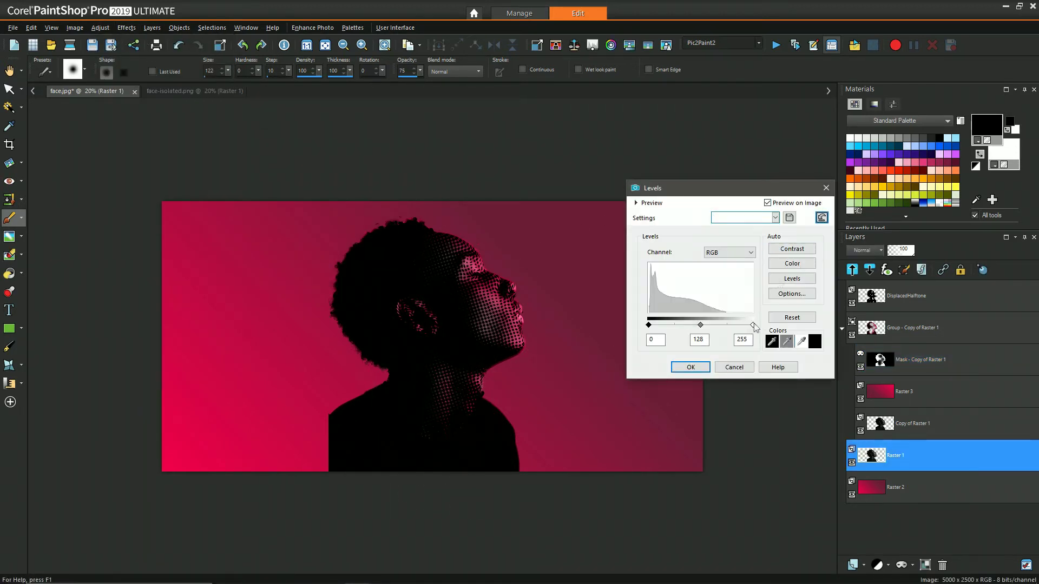
pyautogui.click(691, 367)
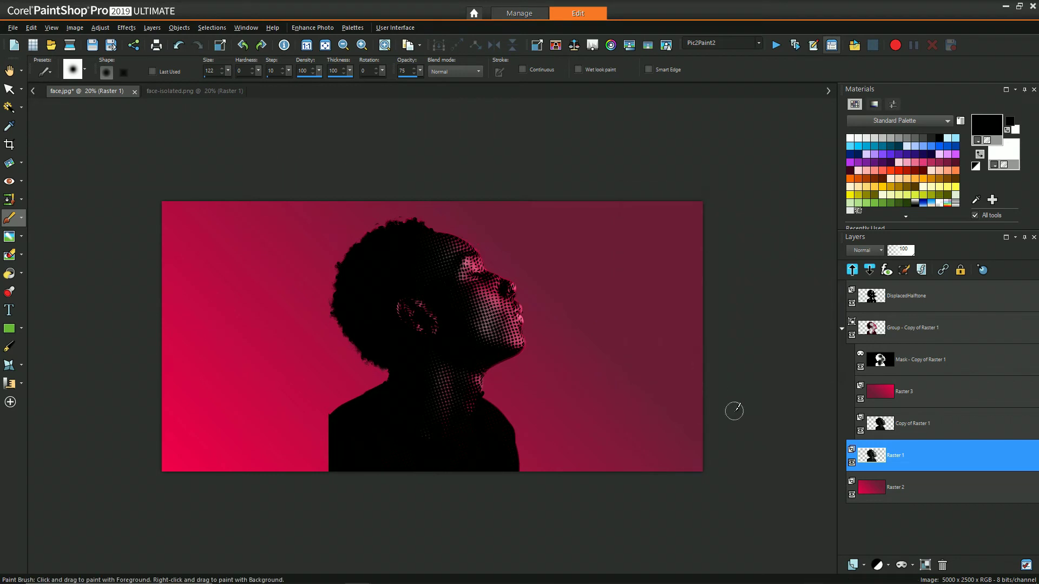
# Prepare the Paint Brush with a larger size and 100 opacity on the Mask - Copy of Raster 1 layer.
pyautogui.click(915, 359)
pyautogui.click(20, 219)
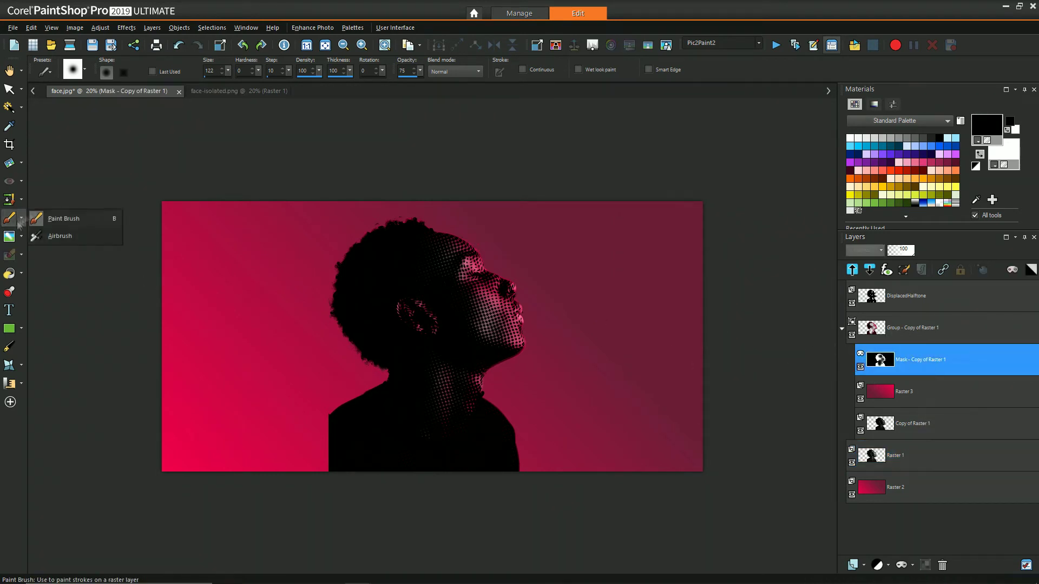
pyautogui.click(59, 219)
pyautogui.moveTo(414, 76); pyautogui.dragTo(449, 75)
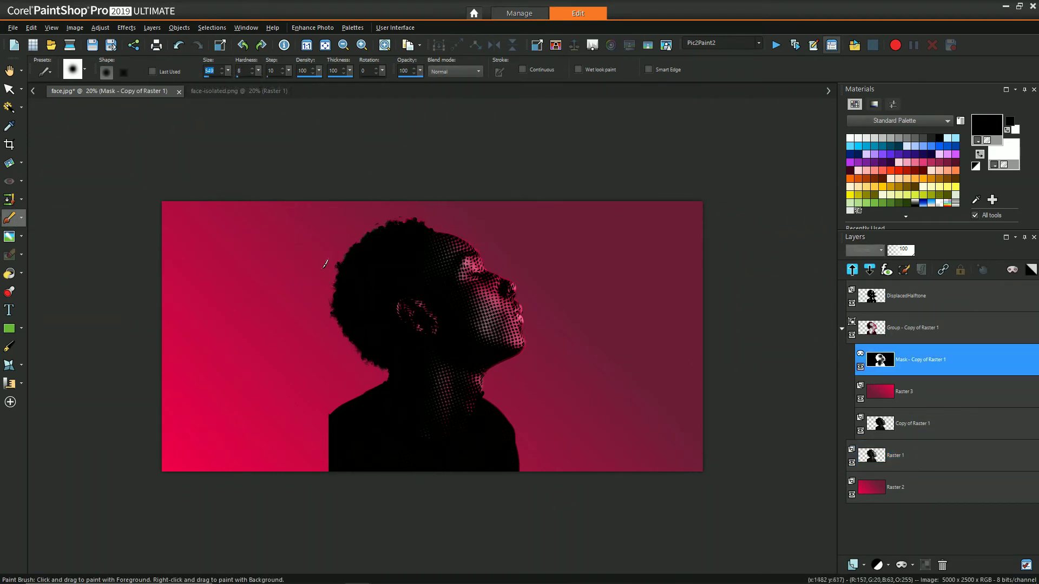
pyautogui.click(904, 331)
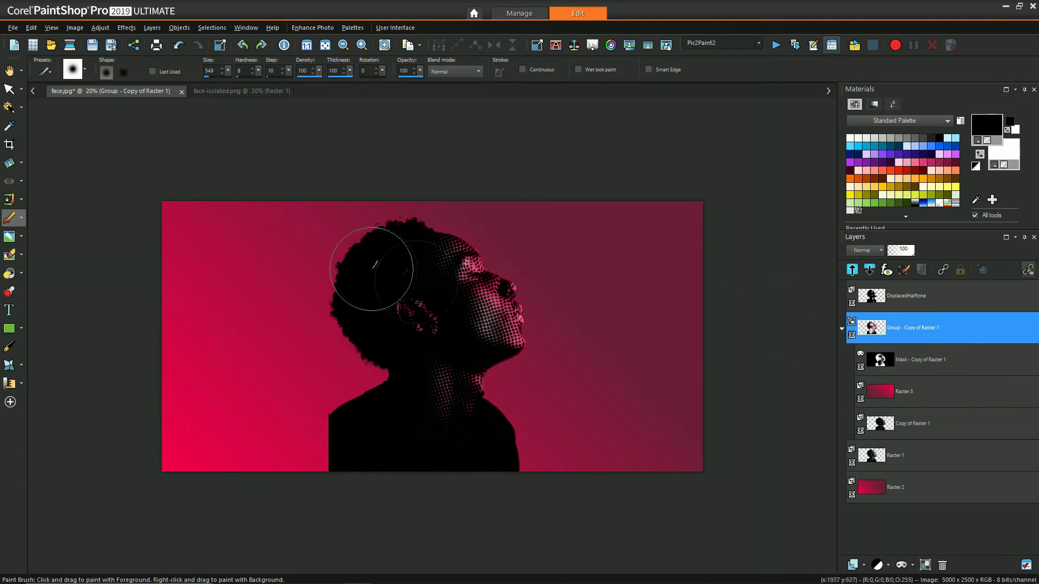
pyautogui.click(372, 269)
pyautogui.click(519, 336)
pyautogui.click(915, 360)
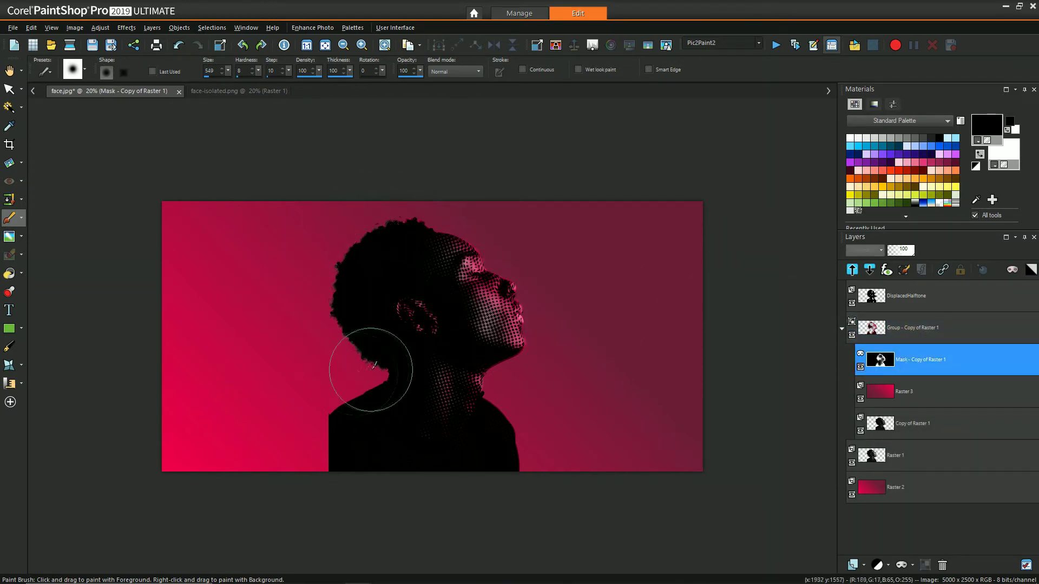
# Add a mask to the Raster 1 portrait layer and paint black on it along the back of the hair and the shoulders.
pyautogui.click(909, 455)
pyautogui.click(910, 565)
pyautogui.click(914, 479)
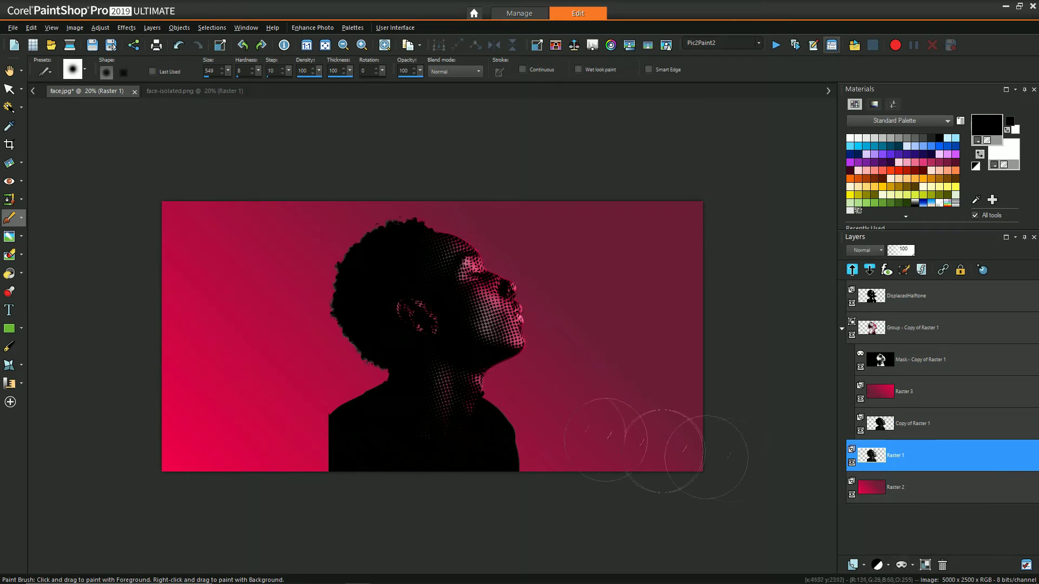
pyautogui.click(913, 566)
pyautogui.click(926, 498)
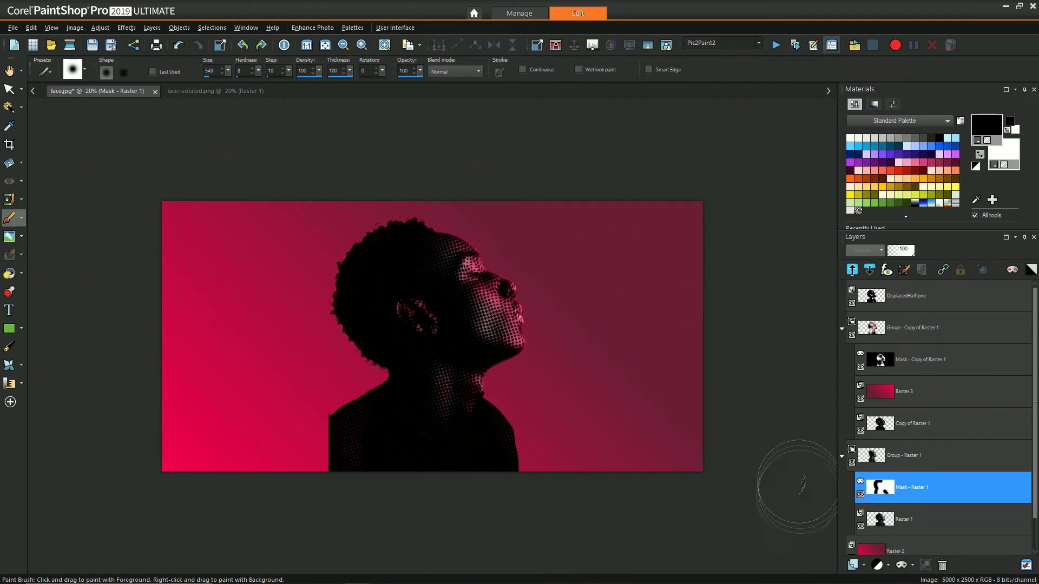
# Compare the artwork with the DisplacedHalftone layer hidden and shown.
pyautogui.click(852, 304)
pyautogui.click(852, 303)
pyautogui.click(852, 303)
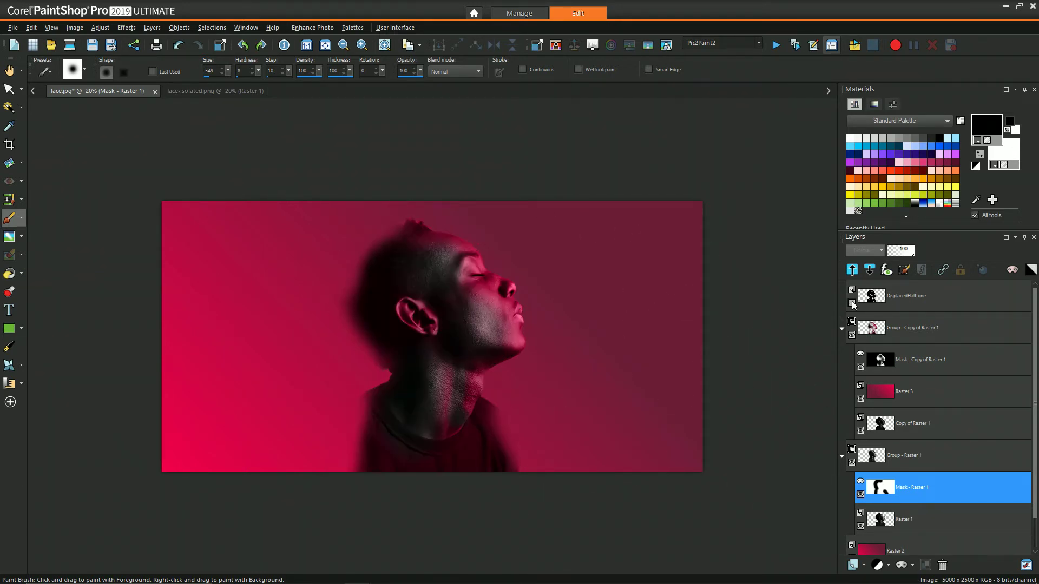
pyautogui.click(852, 303)
# Clean up around the figure's outline on DisplacedHalftone using a smaller eraser at 100 hardness and 100 opacity.
pyautogui.click(933, 298)
pyautogui.click(9, 254)
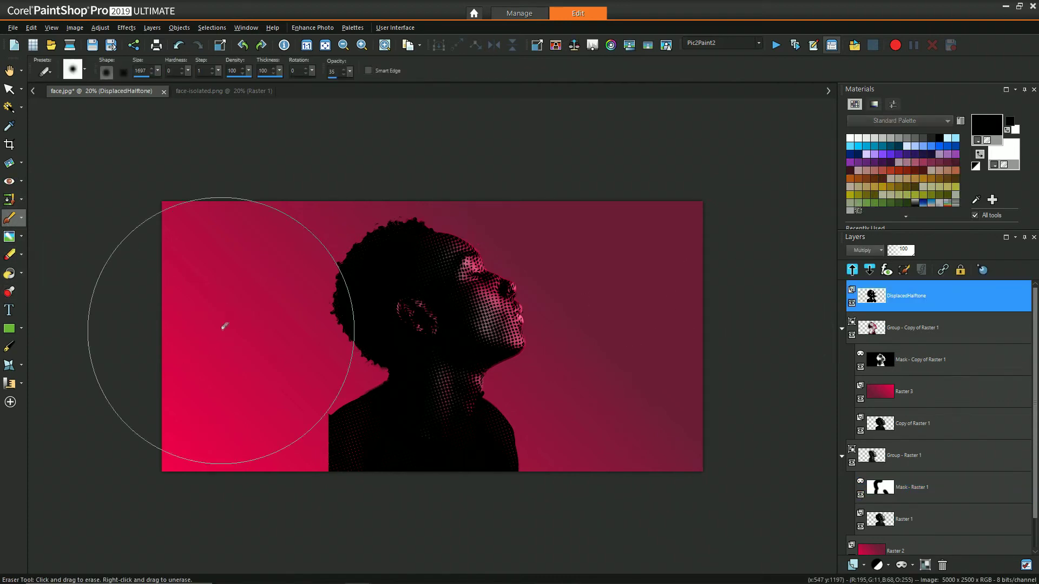
pyautogui.click(157, 72)
pyautogui.scroll(1, 342, 240)
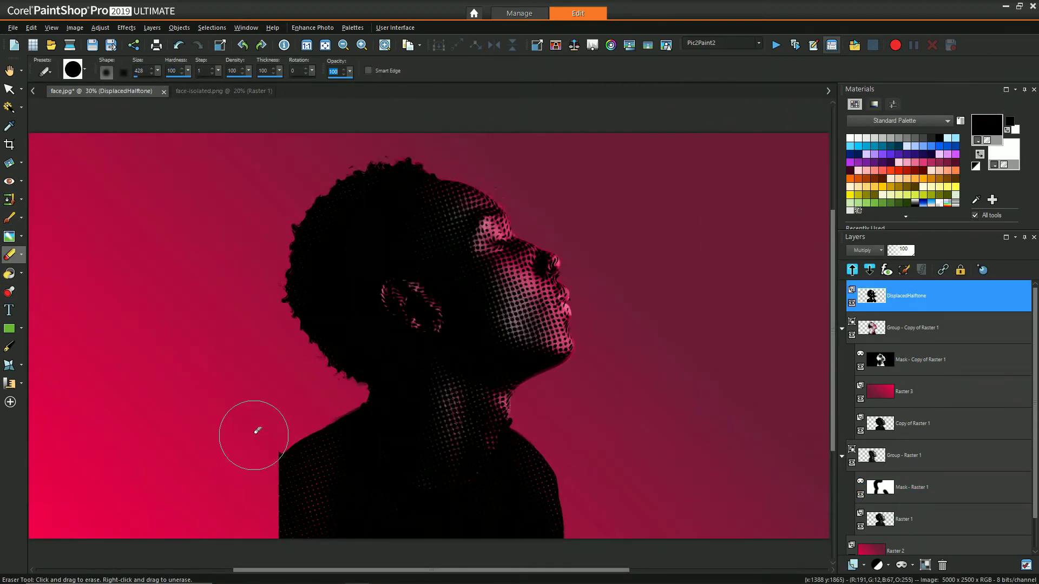
pyautogui.scroll(-2, 258, 428)
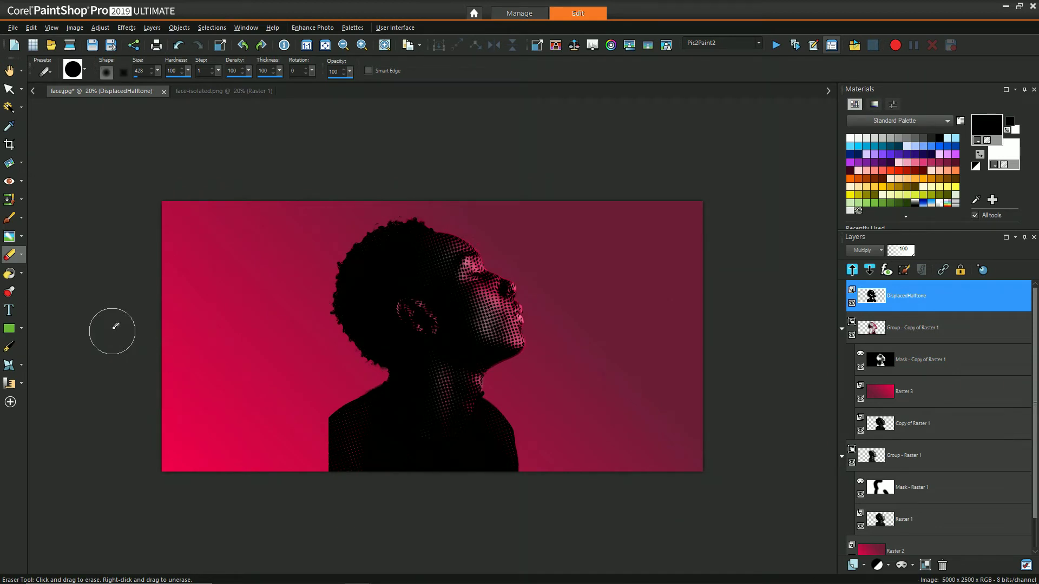
# Copy a rectangular selection of the front shoulder from DisplacedHalftone and paste it as a new layer.
pyautogui.click(21, 107)
pyautogui.click(48, 113)
pyautogui.moveTo(487, 395); pyautogui.dragTo(512, 450)
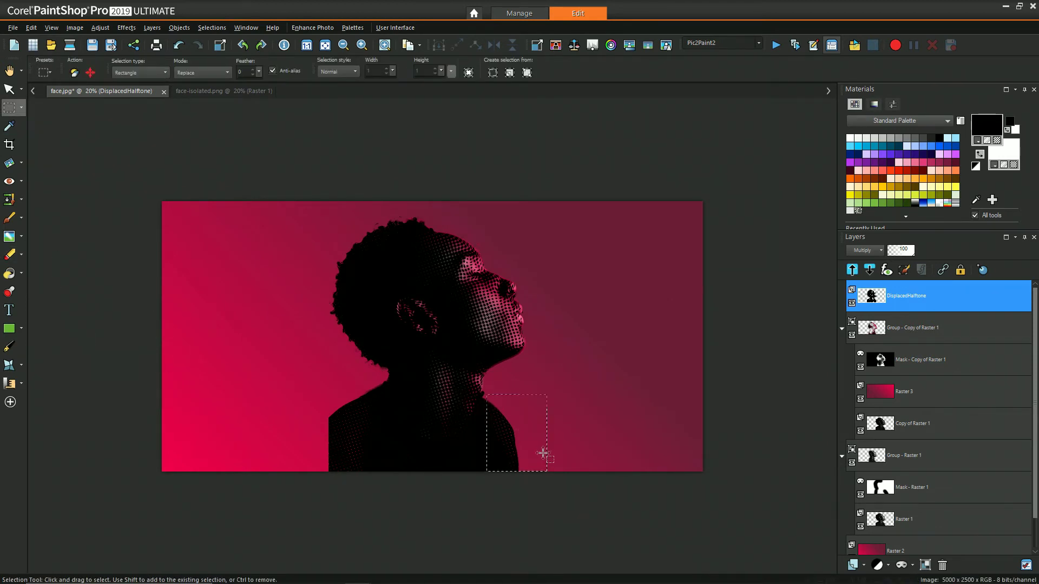
pyautogui.hotkey('ctrl', 'c')
pyautogui.hotkey('ctrl', 'v')
# Clear the selection, mirror the pasted shoulder piece horizontally and fit it over the cut-off back shoulder.
pyautogui.click(9, 89)
pyautogui.click(9, 108)
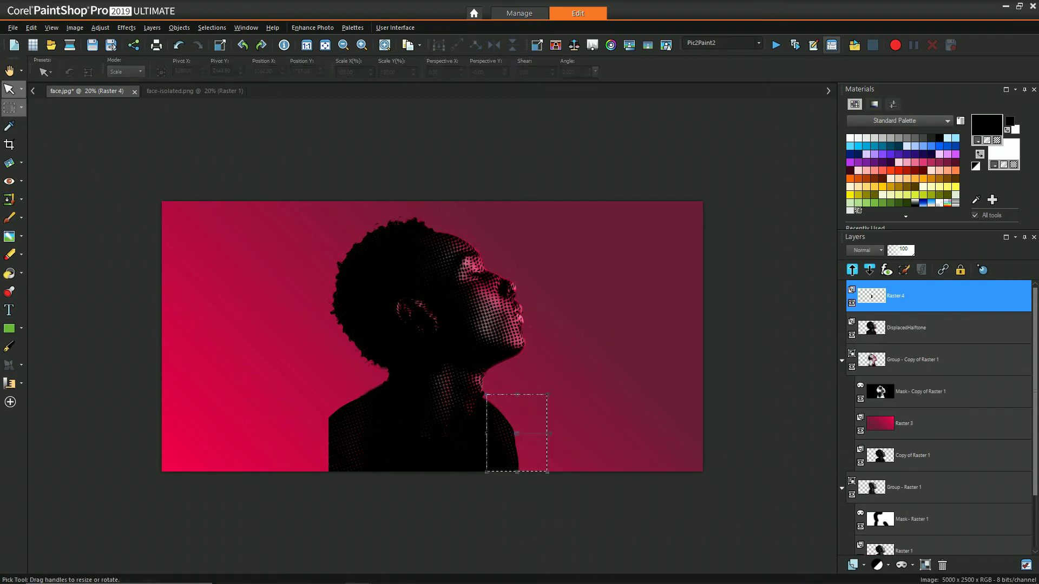
pyautogui.hotkey('ctrl', 'd')
pyautogui.click(9, 89)
pyautogui.moveTo(453, 346); pyautogui.dragTo(309, 463)
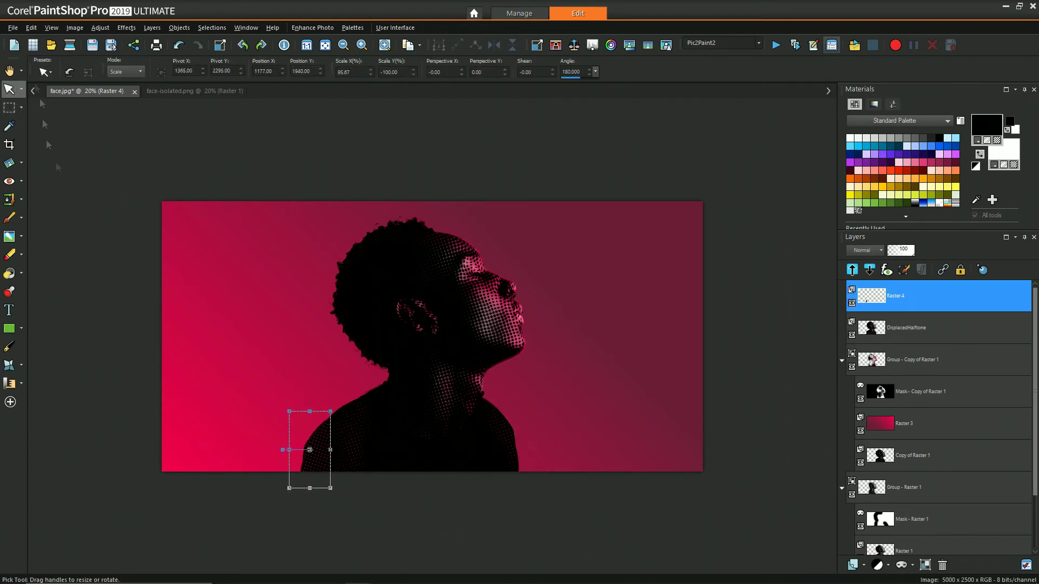
pyautogui.press('a')
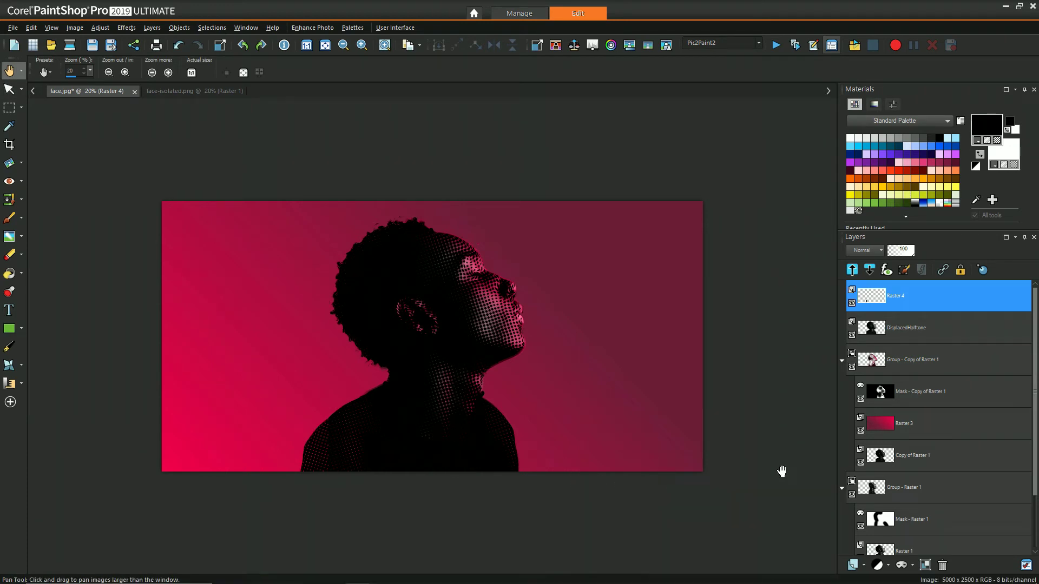
# Collapse both mask groups and merge the shoulder patch layer Raster 4 down into DisplacedHalftone.
pyautogui.click(842, 360)
pyautogui.click(843, 392)
pyautogui.rightClick(863, 297)
pyautogui.moveTo(866, 426)
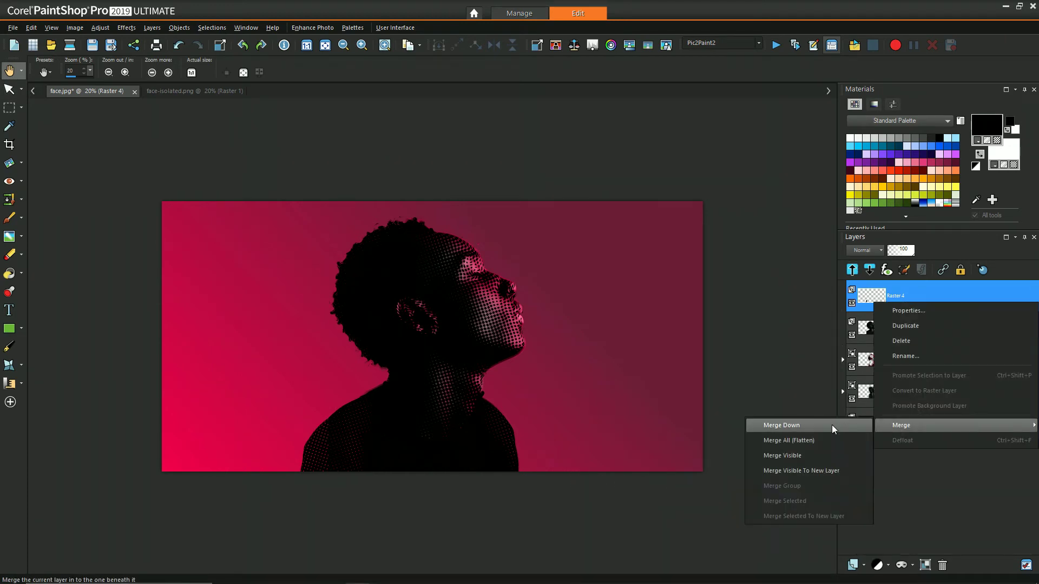
pyautogui.click(771, 427)
# Move DisplacedHalftone and both mask groups together so the figure sits in the left part of the canvas.
pyautogui.press('k')
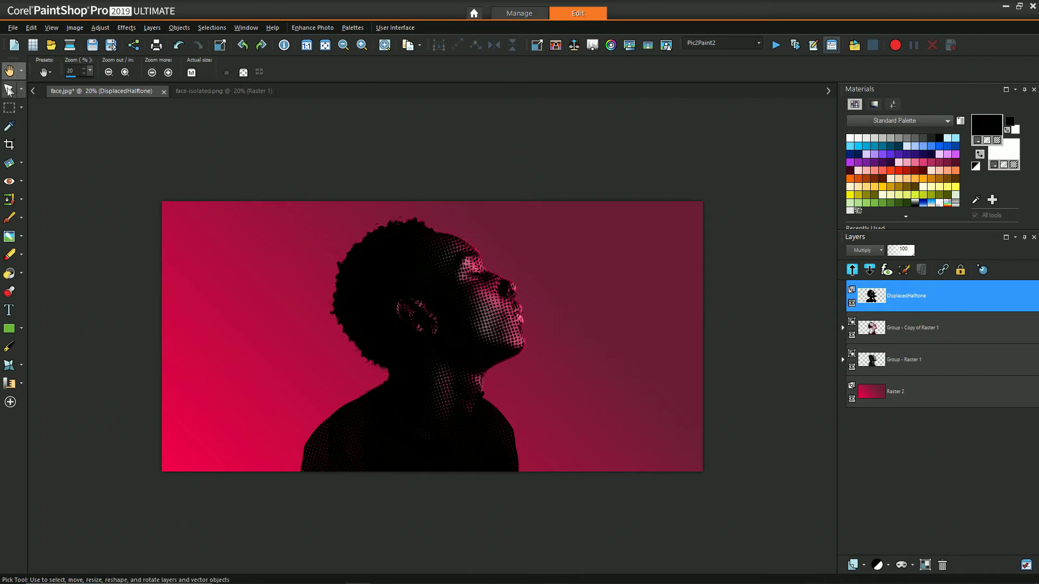
pyautogui.press('-')
pyautogui.keyDown('ctrl'); pyautogui.click(910, 329); pyautogui.keyUp('ctrl')
pyautogui.keyDown('ctrl'); pyautogui.click(912, 357); pyautogui.keyUp('ctrl')
pyautogui.keyDown('ctrl'); pyautogui.click(915, 331); pyautogui.keyUp('ctrl')
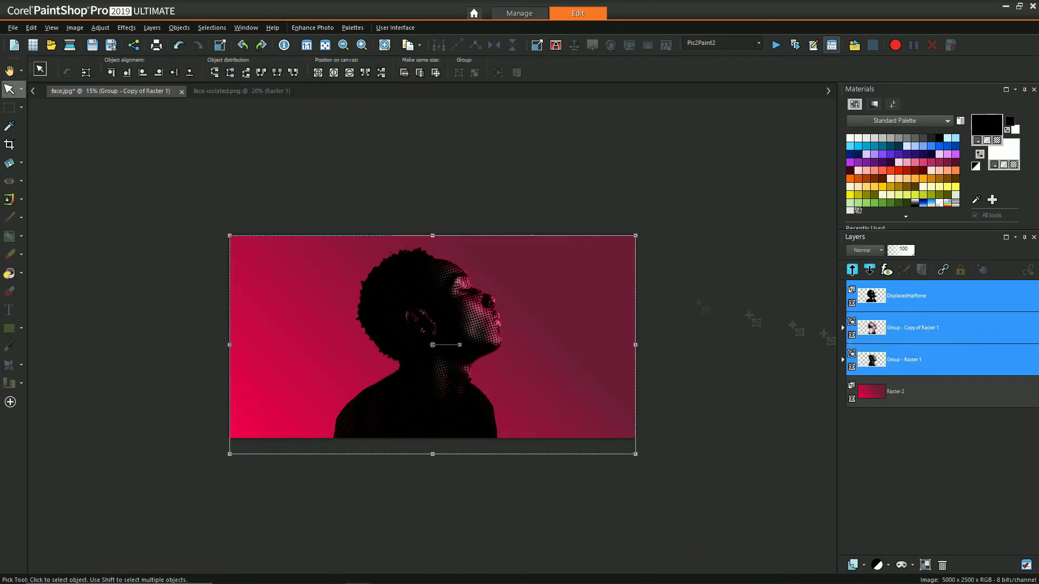
pyautogui.moveTo(432, 346); pyautogui.dragTo(371, 342)
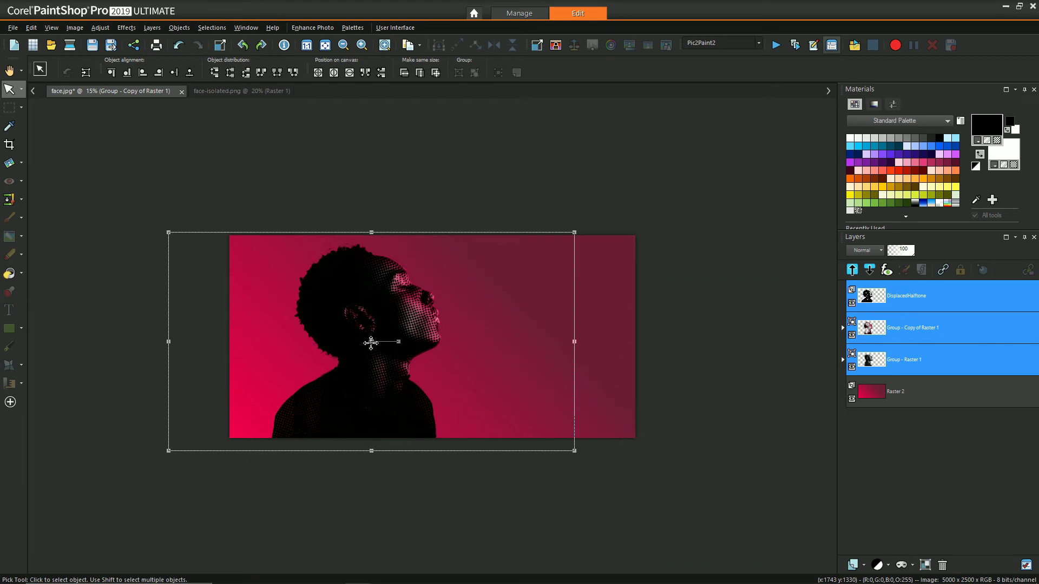
pyautogui.press('a')
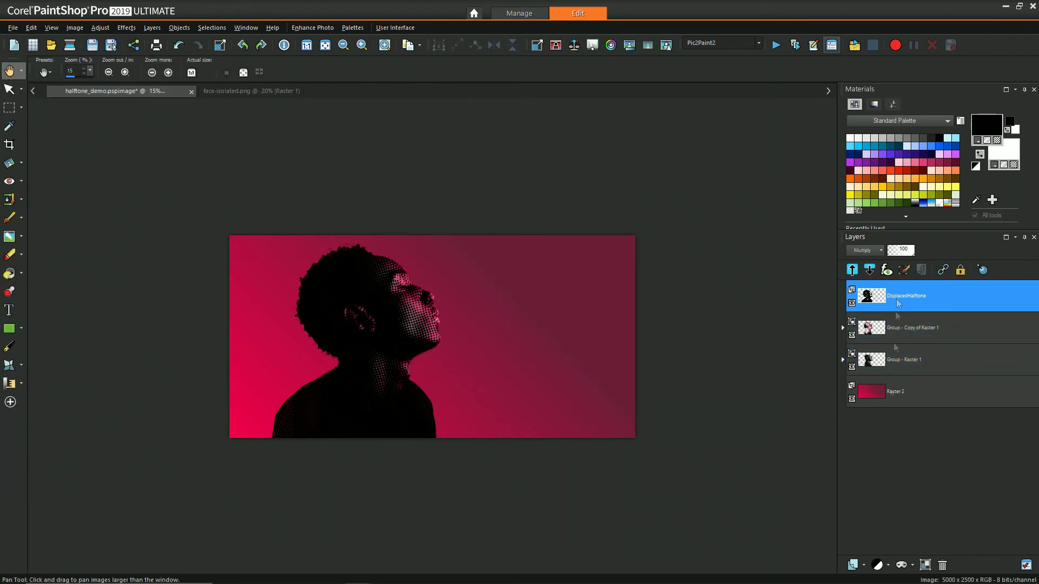
# Stamp white dots over the right half of the image on new layer Raster 4 with the Dots 100 brush at size 3000.
pyautogui.click(9, 218)
pyautogui.click(73, 69)
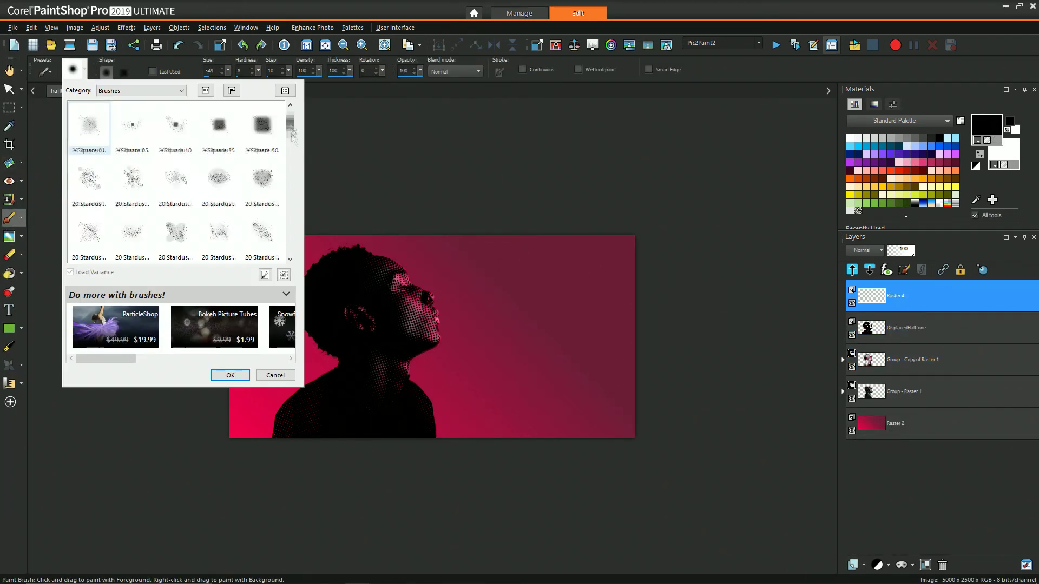
pyautogui.moveTo(294, 180)
pyautogui.mouseDown()
pyautogui.moveTo(291, 238)
pyautogui.moveTo(292, 140)
pyautogui.moveTo(291, 168)
pyautogui.mouseUp()
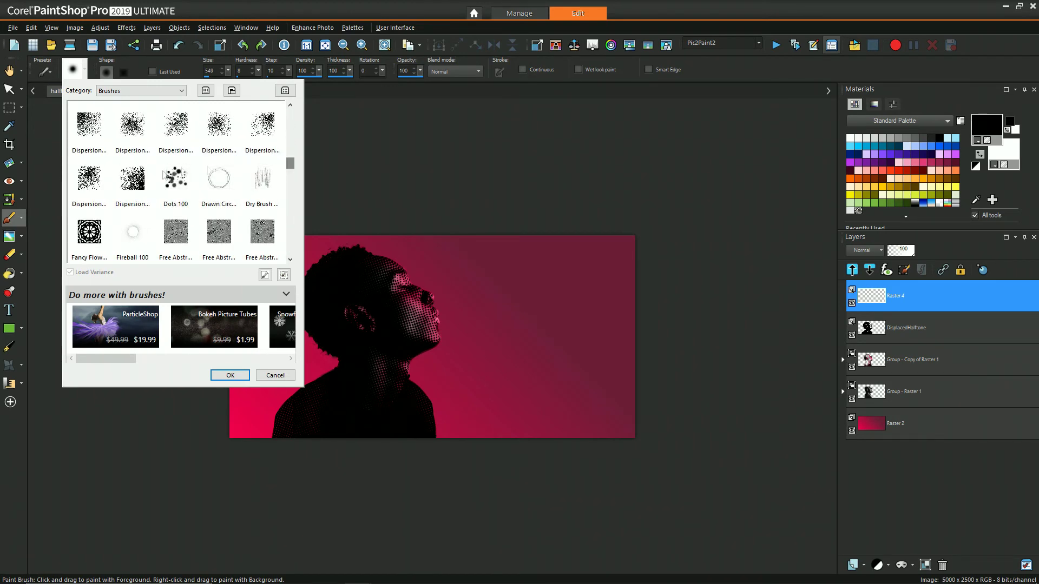
pyautogui.click(176, 179)
pyautogui.click(229, 375)
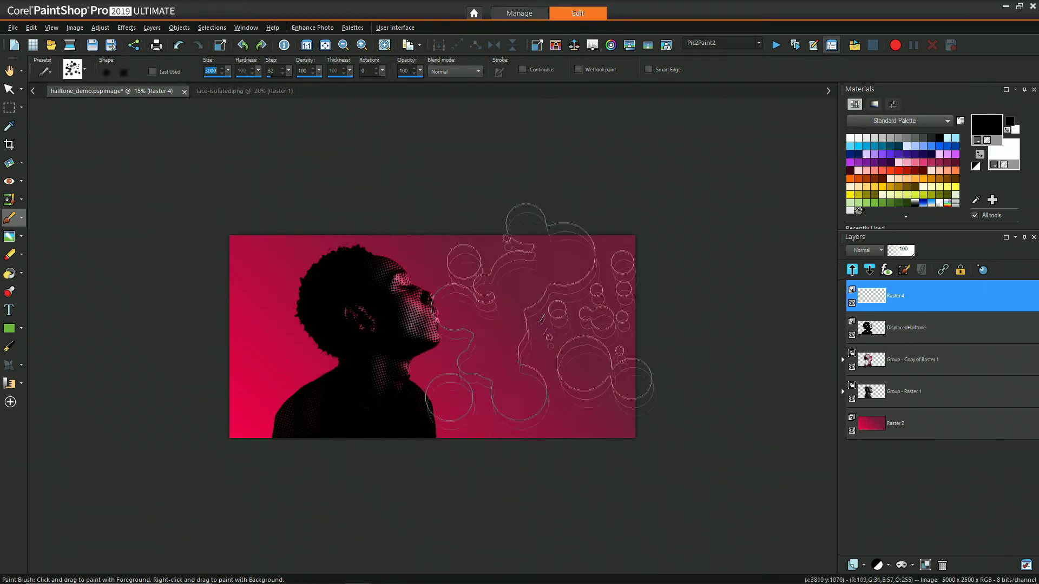
pyautogui.rightClick(541, 331)
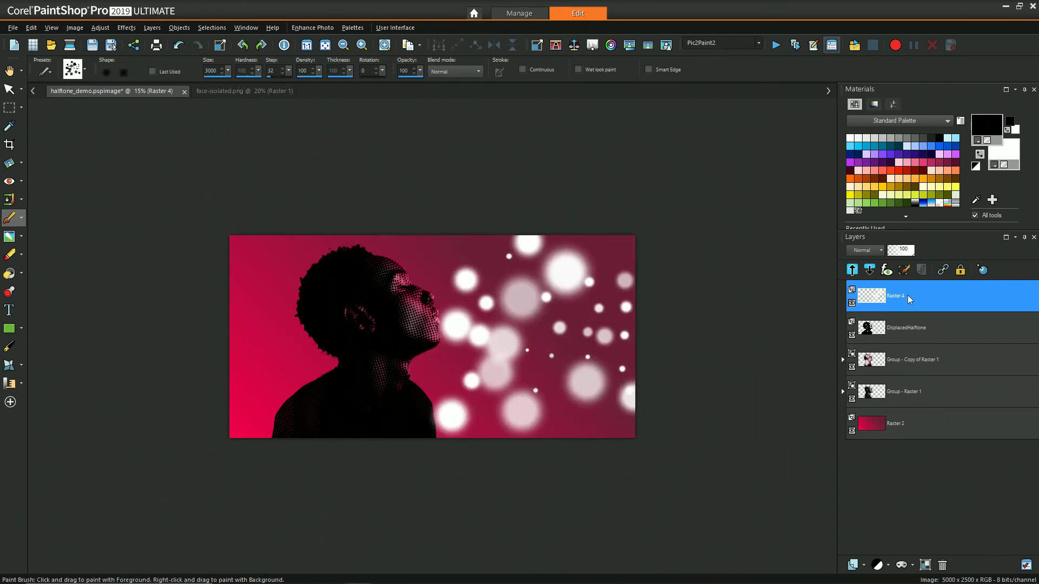
# Place the Raster 4 dots layer beneath Group - Raster 1 and reduce its opacity to 14.
pyautogui.moveTo(904, 297); pyautogui.dragTo(905, 405)
pyautogui.moveTo(907, 254); pyautogui.dragTo(890, 253)
# Stamp a rotated set of white dots behind the figure's head and lower the Raster 4 layer's opacity to 9.
pyautogui.moveTo(382, 71)
pyautogui.mouseDown()
pyautogui.moveTo(406, 74)
pyautogui.moveTo(395, 78)
pyautogui.mouseUp()
pyautogui.rightClick(384, 178)
pyautogui.click(5, 73)
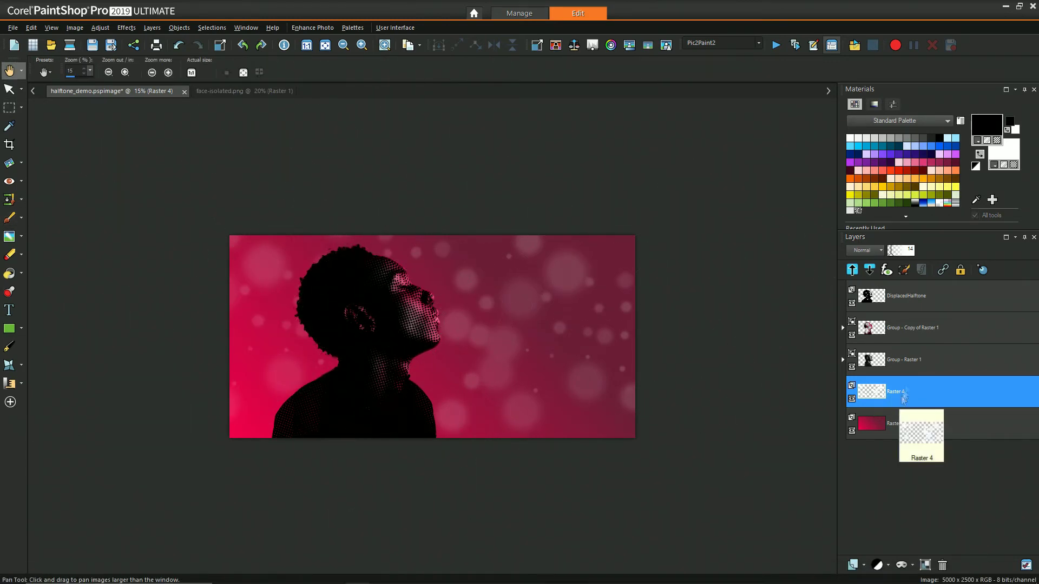
pyautogui.click(891, 255)
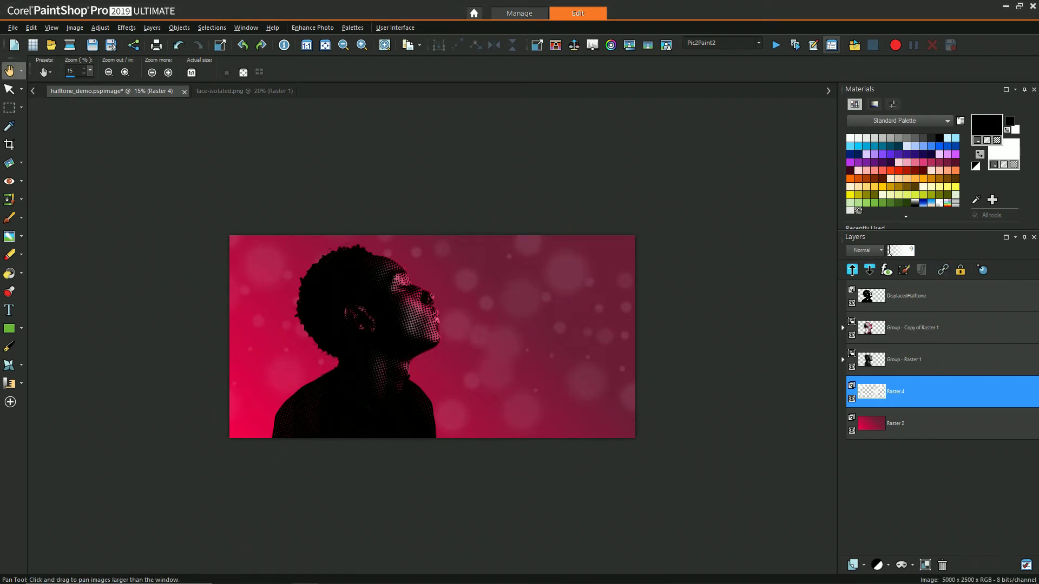
pyautogui.moveTo(937, 373); pyautogui.dragTo(931, 373)
# Stretch the pixel_stretch_invert stripes past both sides of the canvas and reduce their height to a band behind the face.
pyautogui.click(10, 90)
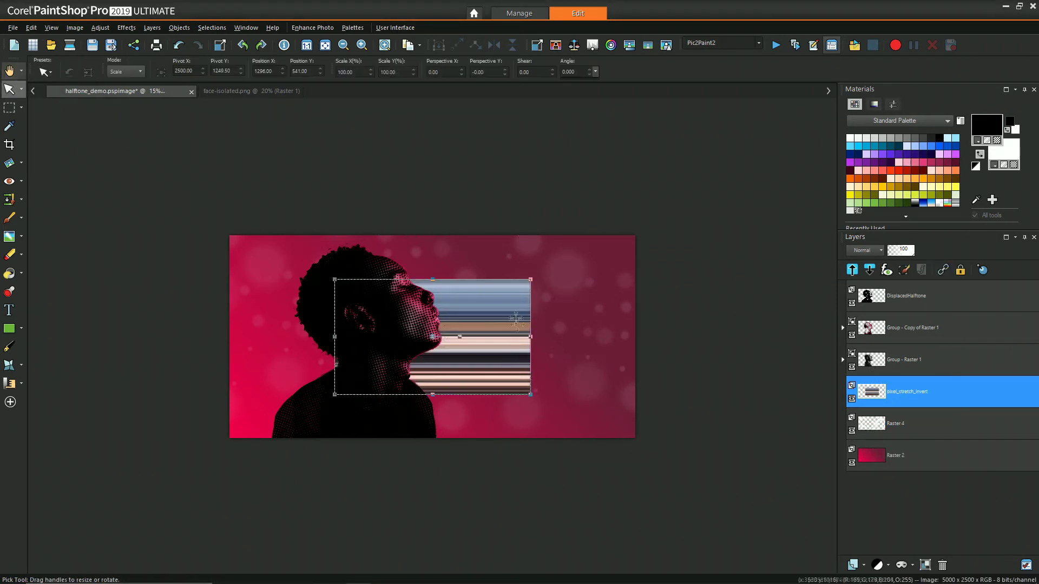
pyautogui.moveTo(531, 337); pyautogui.dragTo(654, 337)
pyautogui.moveTo(334, 337); pyautogui.dragTo(212, 328)
pyautogui.moveTo(433, 280); pyautogui.dragTo(435, 314)
pyautogui.moveTo(434, 356); pyautogui.dragTo(434, 343)
# Set the pixel_stretch_invert layer's blend mode to Luminance (L) and save the image.
pyautogui.click(880, 251)
pyautogui.click(762, 337)
pyautogui.moveTo(885, 392)
pyautogui.mouseDown()
pyautogui.moveTo(886, 435)
pyautogui.moveTo(885, 378)
pyautogui.mouseUp()
pyautogui.click(875, 251)
pyautogui.click(921, 490)
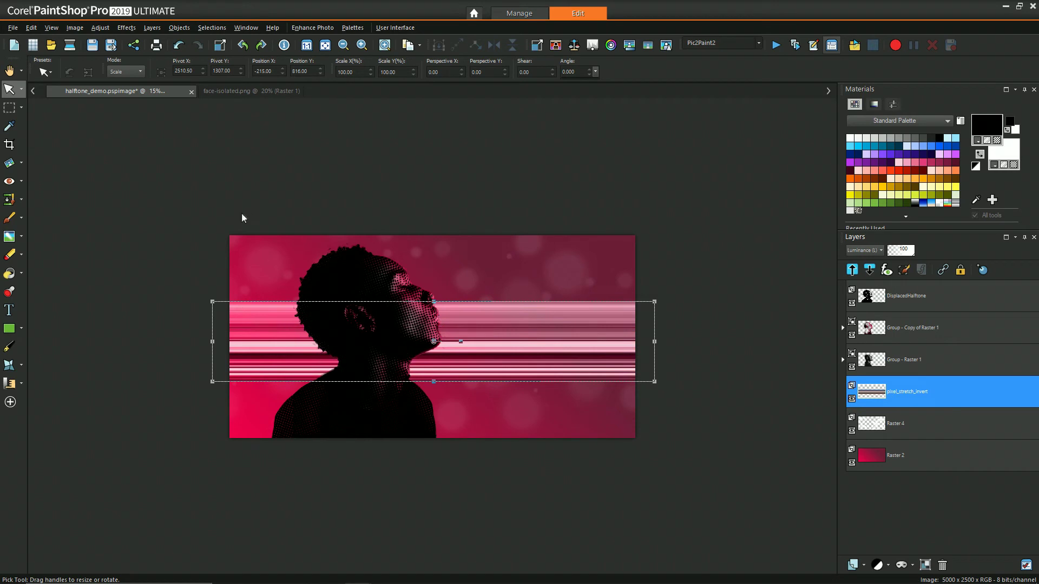
pyautogui.hotkey('ctrl', 's')
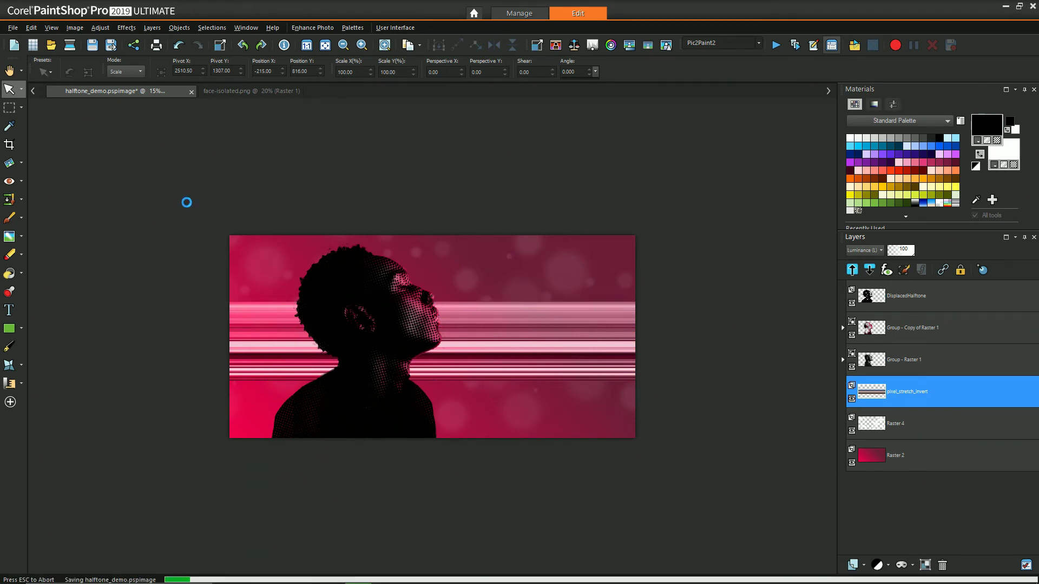
# Use Mesh Warp on the stripes to bend them downward at the left edge and dip their lower part ahead of the face.
pyautogui.click(22, 365)
pyautogui.click(60, 382)
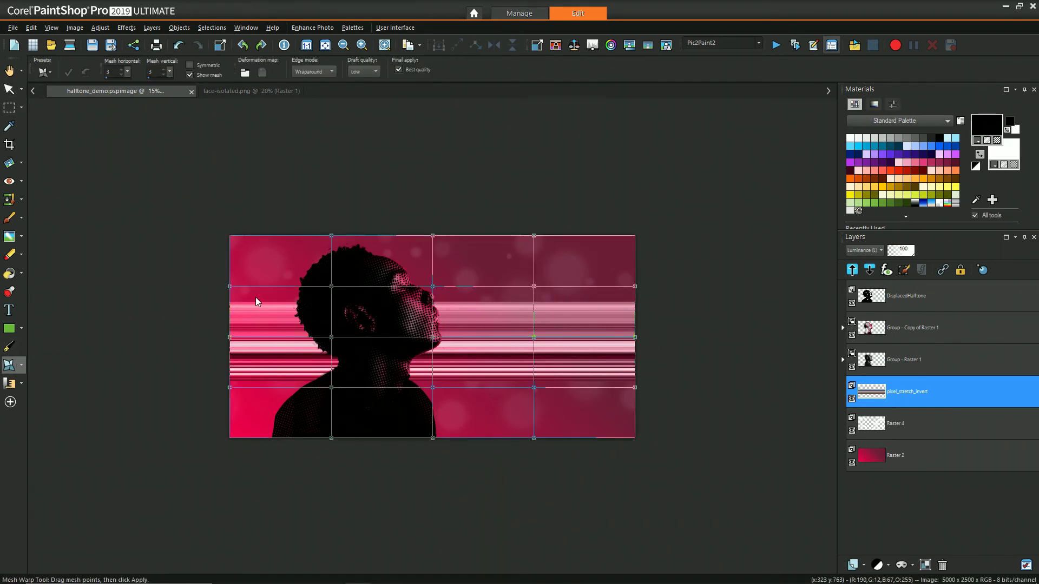
pyautogui.moveTo(229, 287); pyautogui.dragTo(229, 361)
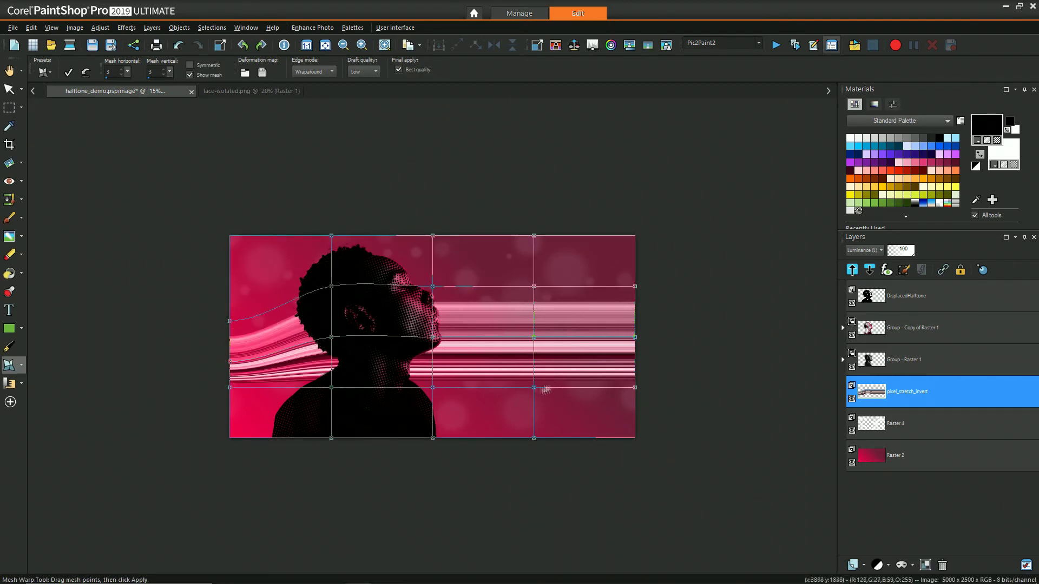
pyautogui.moveTo(534, 388); pyautogui.dragTo(533, 417)
pyautogui.hotkey('ctrl', 'z')
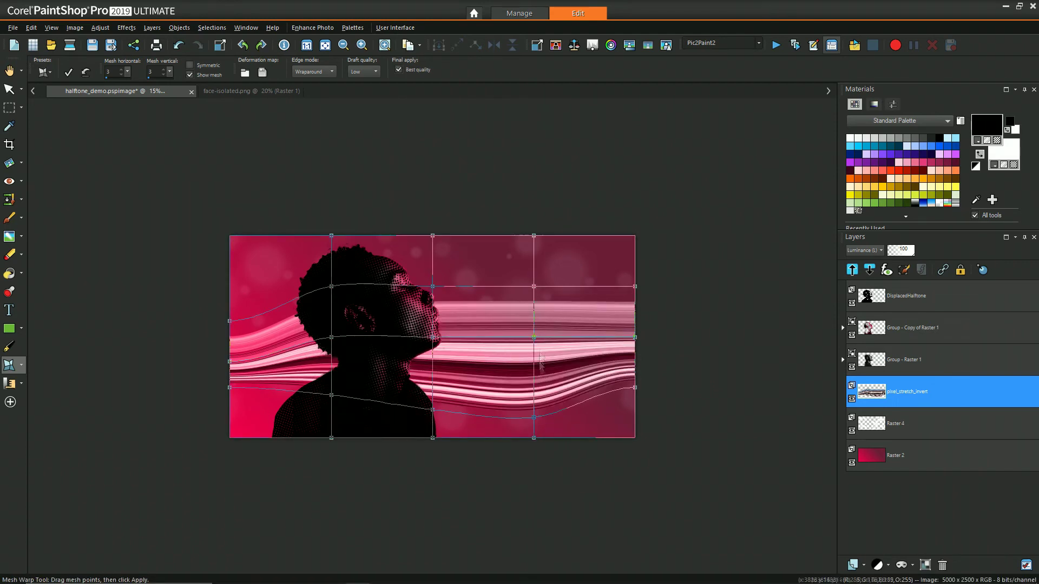
# Bend the pixel_stretch_invert stripes into a deep dip ahead of the face, narrowing them toward their rising end at the canvas edge.
pyautogui.moveTo(533, 337); pyautogui.dragTo(534, 391)
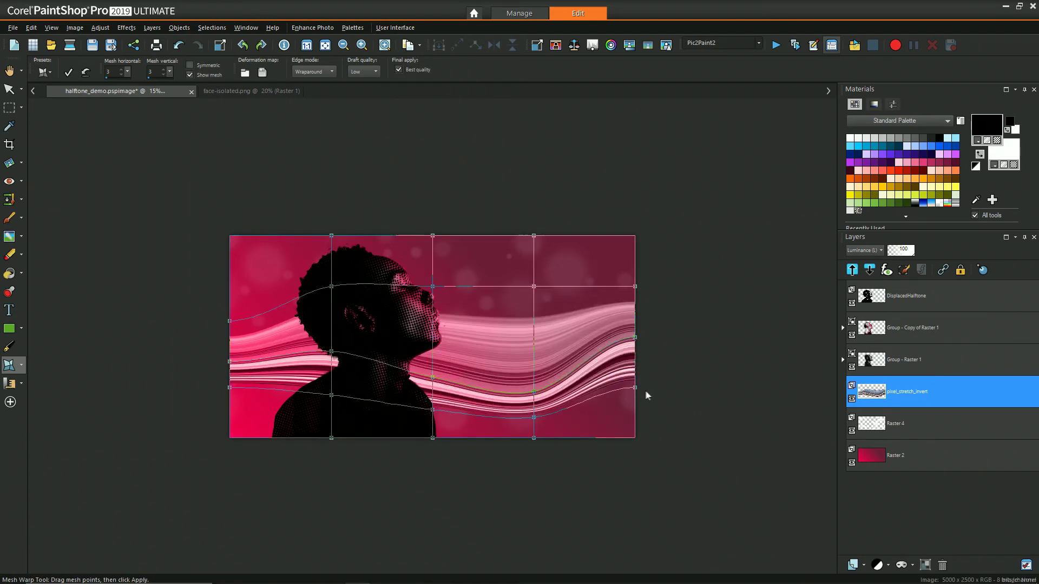
pyautogui.moveTo(635, 387); pyautogui.dragTo(635, 369)
pyautogui.moveTo(533, 287); pyautogui.dragTo(533, 374)
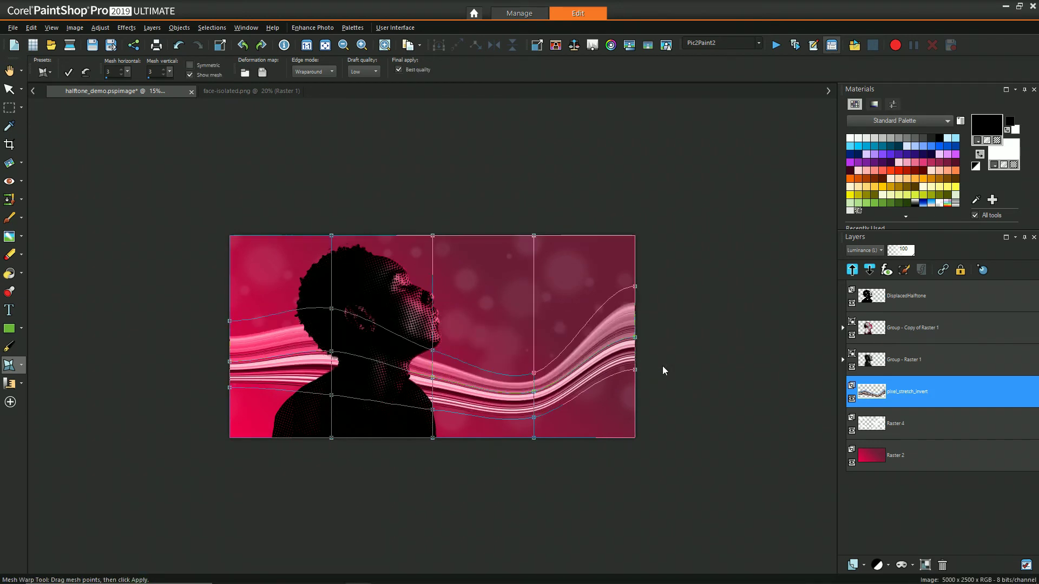
pyautogui.moveTo(635, 286); pyautogui.dragTo(636, 327)
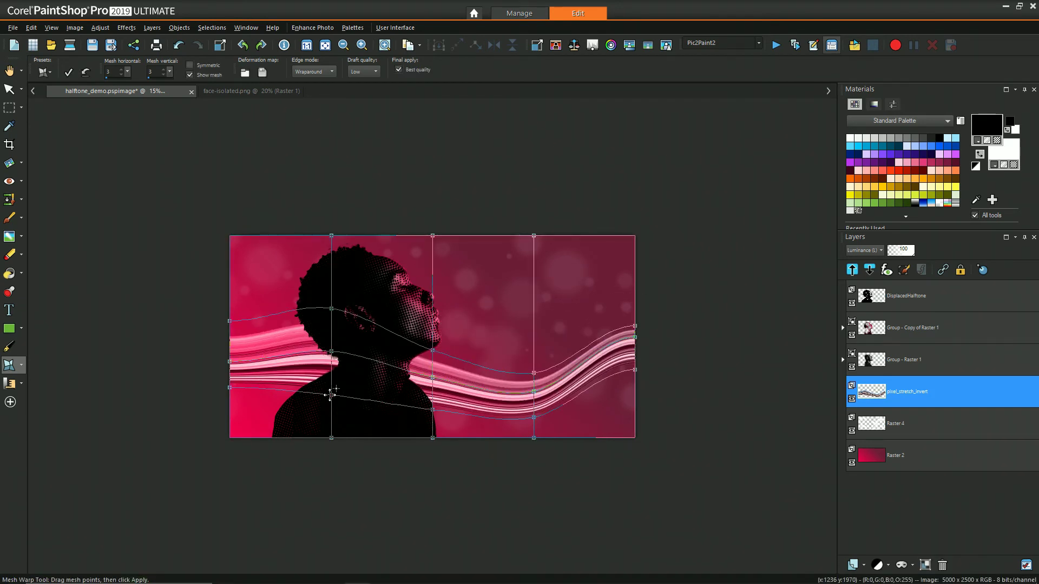
# Raise the mesh's lower row behind the shoulder to tighten the stripes, and apply the mesh warp.
pyautogui.moveTo(331, 395); pyautogui.dragTo(333, 382)
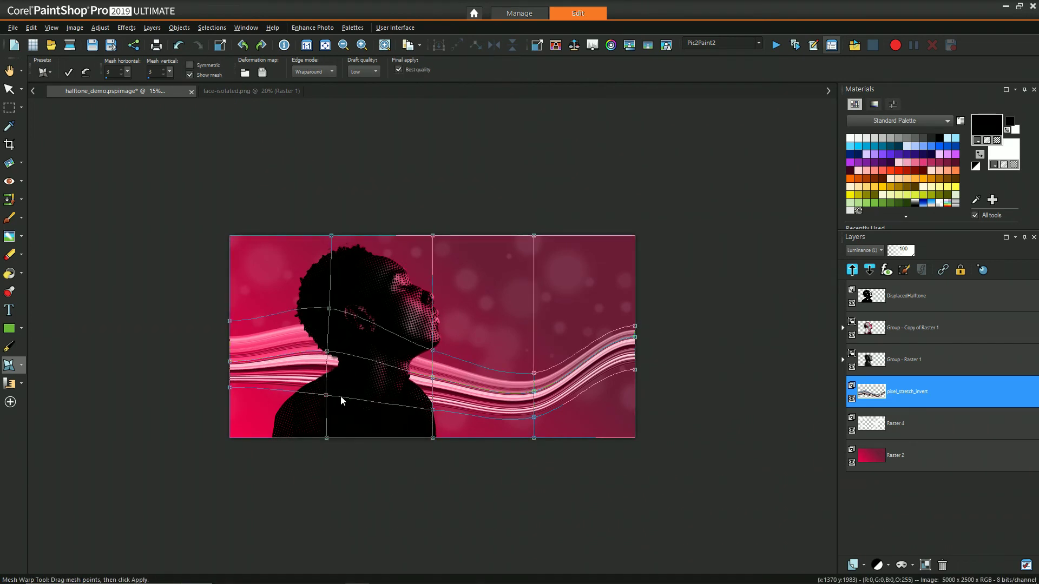
pyautogui.moveTo(327, 396); pyautogui.dragTo(331, 380)
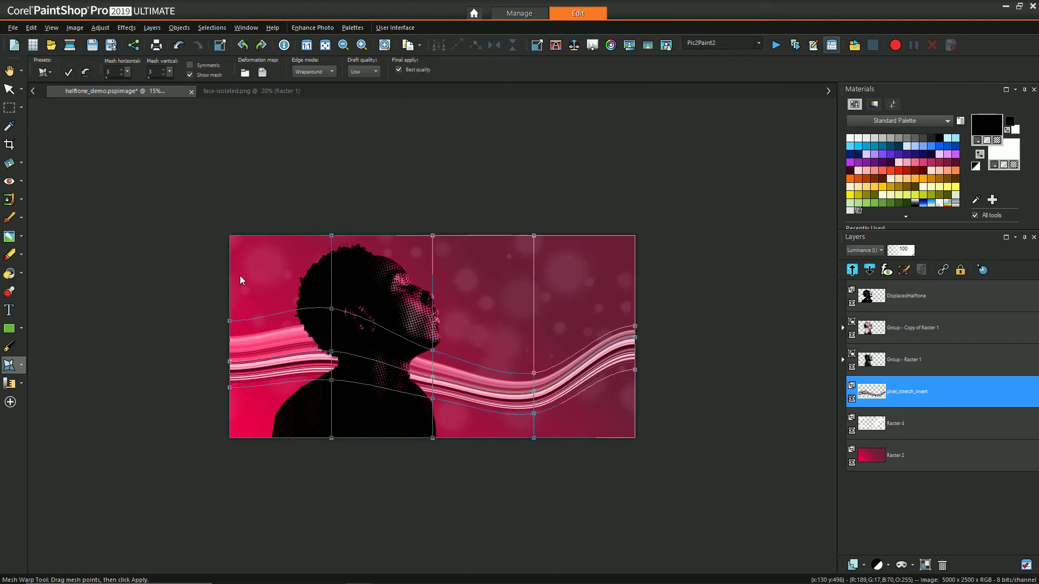
pyautogui.click(9, 71)
pyautogui.click(22, 365)
pyautogui.click(43, 381)
pyautogui.click(69, 72)
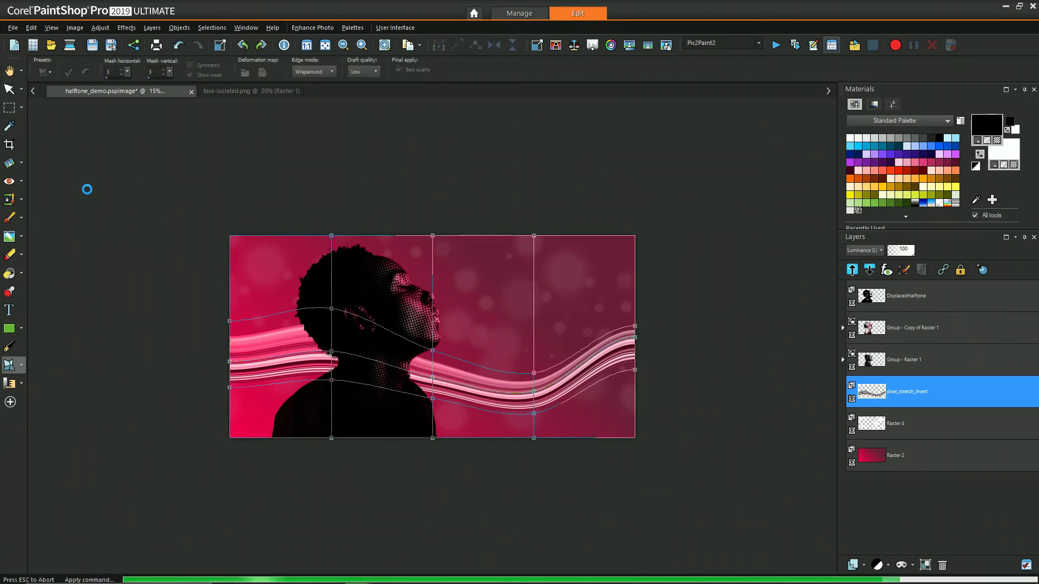
pyautogui.click(9, 71)
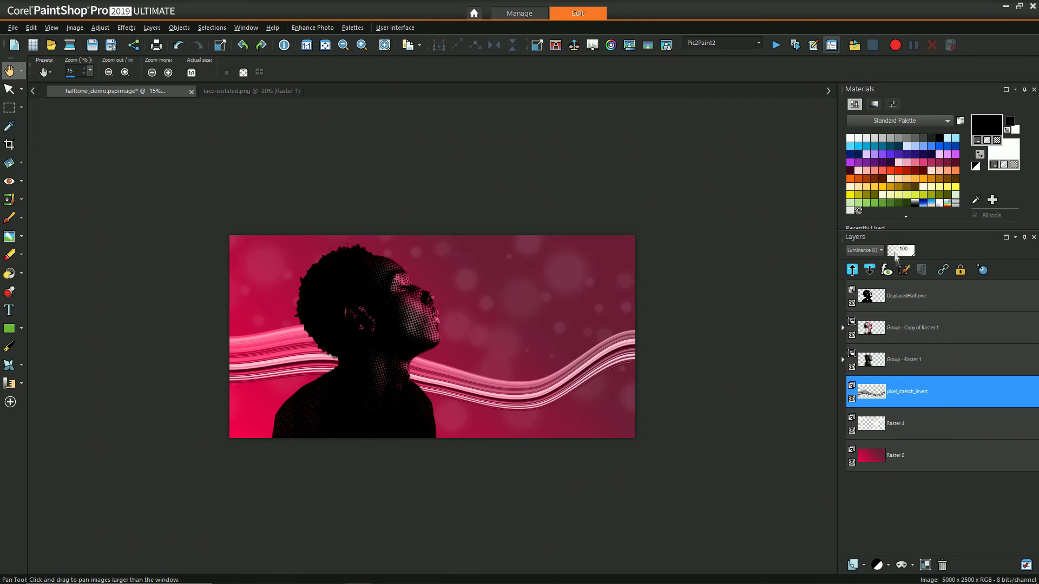
# Lower the pixel_stretch_invert layer's opacity to 26 and apply a Gaussian Blur with a radius of 25.
pyautogui.click(894, 253)
pyautogui.click(100, 27)
pyautogui.moveTo(139, 209)
pyautogui.click(268, 255)
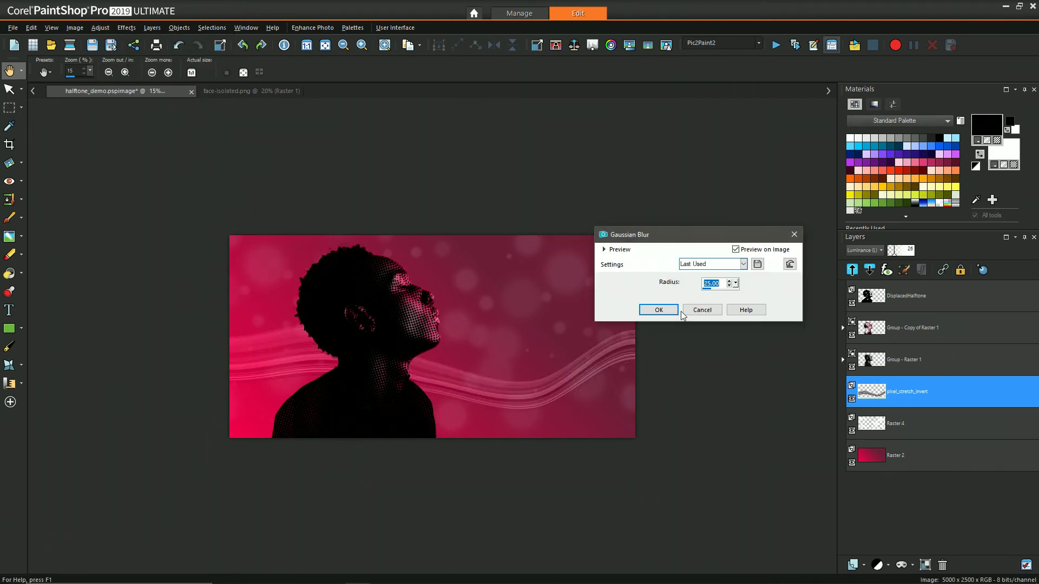
pyautogui.click(663, 312)
# Move the blurred pixel_stretch_invert stripes slightly upward on the canvas.
pyautogui.press('k')
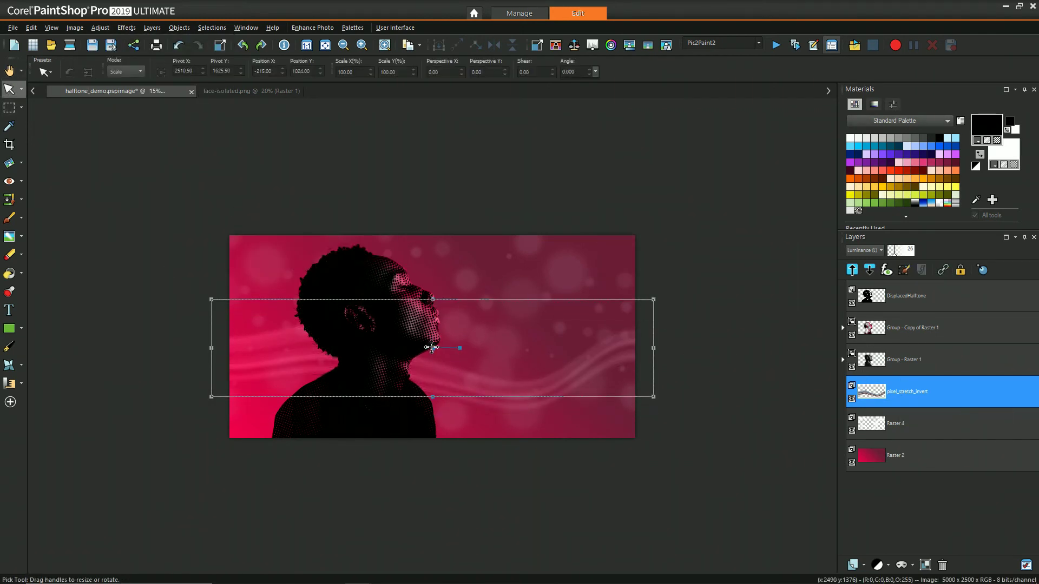
pyautogui.moveTo(431, 347); pyautogui.dragTo(432, 342)
pyautogui.click(9, 72)
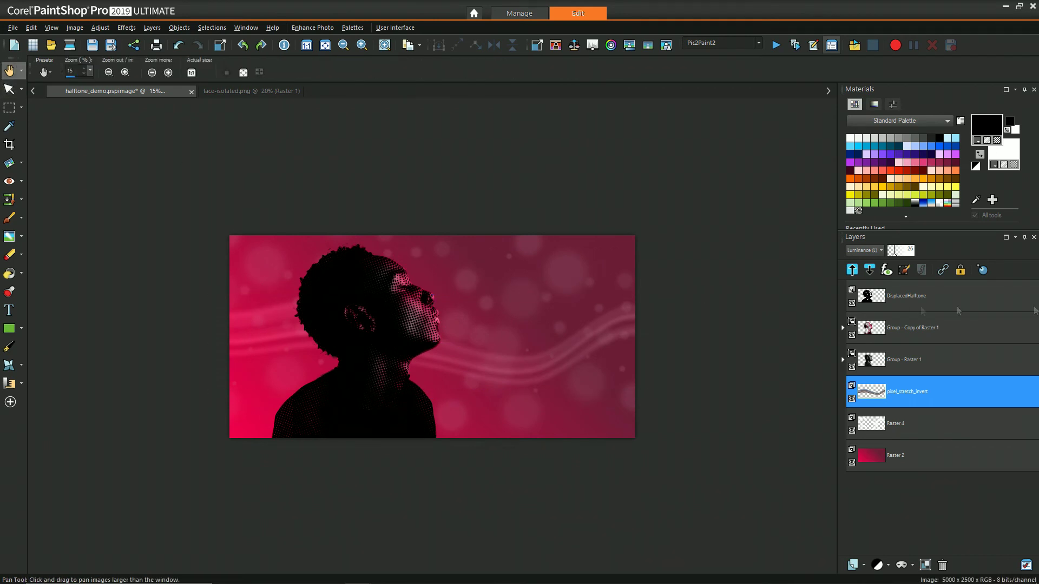
# Scale the pixel_stretch layer to about 228% width and 29% height across the canvas, and set its blend mode to Luminance (L).
pyautogui.press('k')
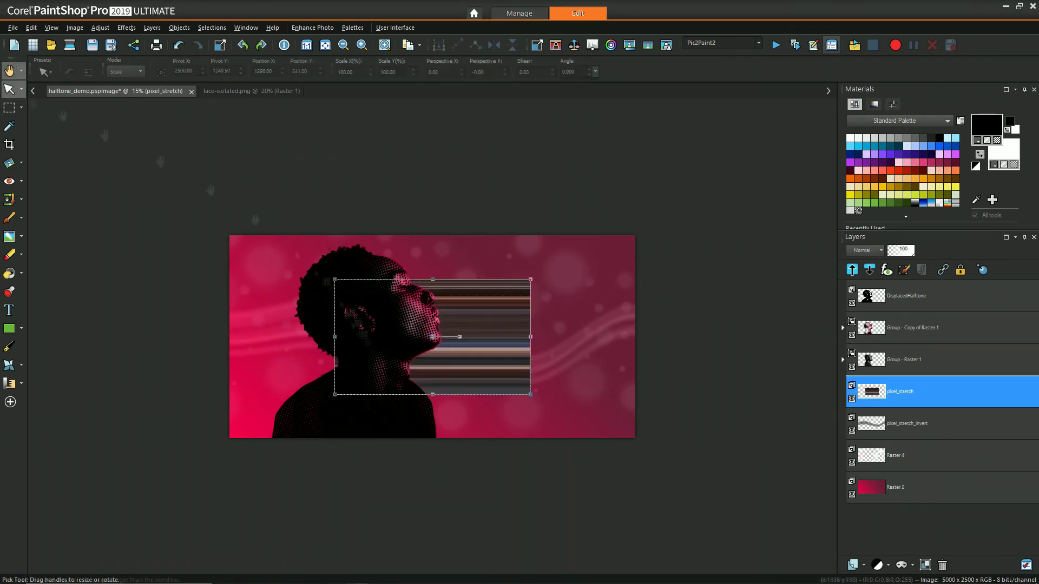
pyautogui.moveTo(334, 337); pyautogui.dragTo(210, 337)
pyautogui.moveTo(229, 342); pyautogui.dragTo(198, 340)
pyautogui.moveTo(421, 281); pyautogui.dragTo(434, 334)
pyautogui.click(881, 251)
pyautogui.click(920, 370)
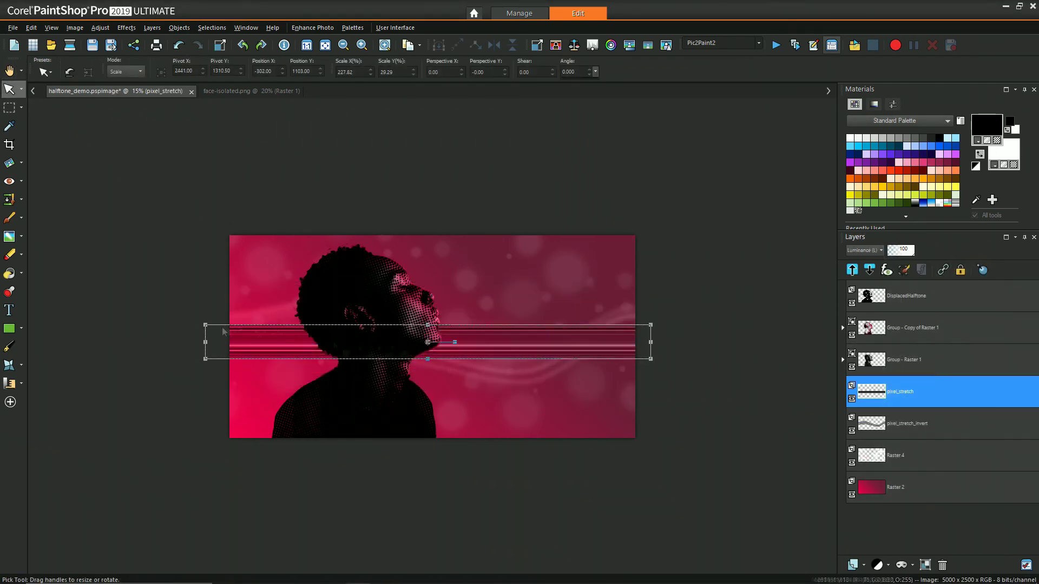
# Start a Mesh Warp on the pixel_stretch stripes, bending them down at the edge behind the head and lowering the bottom mesh row.
pyautogui.click(9, 365)
pyautogui.moveTo(230, 286); pyautogui.dragTo(229, 358)
pyautogui.moveTo(229, 388); pyautogui.dragTo(230, 377)
pyautogui.moveTo(331, 387); pyautogui.dragTo(332, 391)
pyautogui.moveTo(433, 388); pyautogui.dragTo(433, 397)
pyautogui.moveTo(534, 387); pyautogui.dragTo(534, 415)
pyautogui.moveTo(433, 398); pyautogui.dragTo(432, 408)
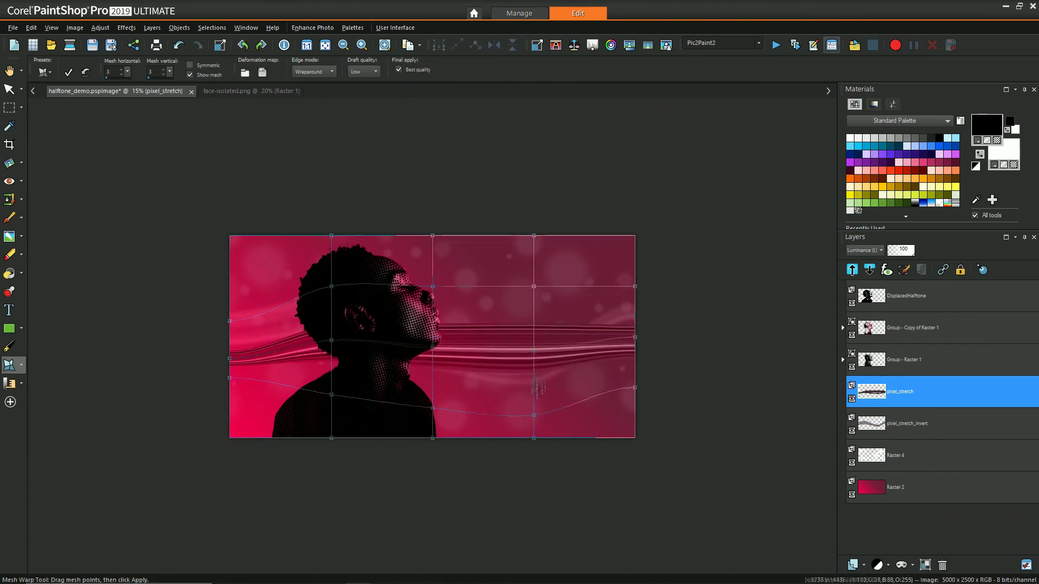
# Shape the middle of the pixel_stretch mesh into a wave that dips ahead of the face, and apply the warp.
pyautogui.moveTo(331, 391); pyautogui.dragTo(331, 395)
pyautogui.moveTo(533, 337); pyautogui.dragTo(534, 397)
pyautogui.moveTo(432, 337); pyautogui.dragTo(433, 381)
pyautogui.moveTo(331, 337); pyautogui.dragTo(332, 352)
pyautogui.moveTo(635, 286); pyautogui.dragTo(634, 314)
pyautogui.moveTo(432, 381); pyautogui.dragTo(432, 352)
pyautogui.moveTo(331, 353); pyautogui.dragTo(331, 341)
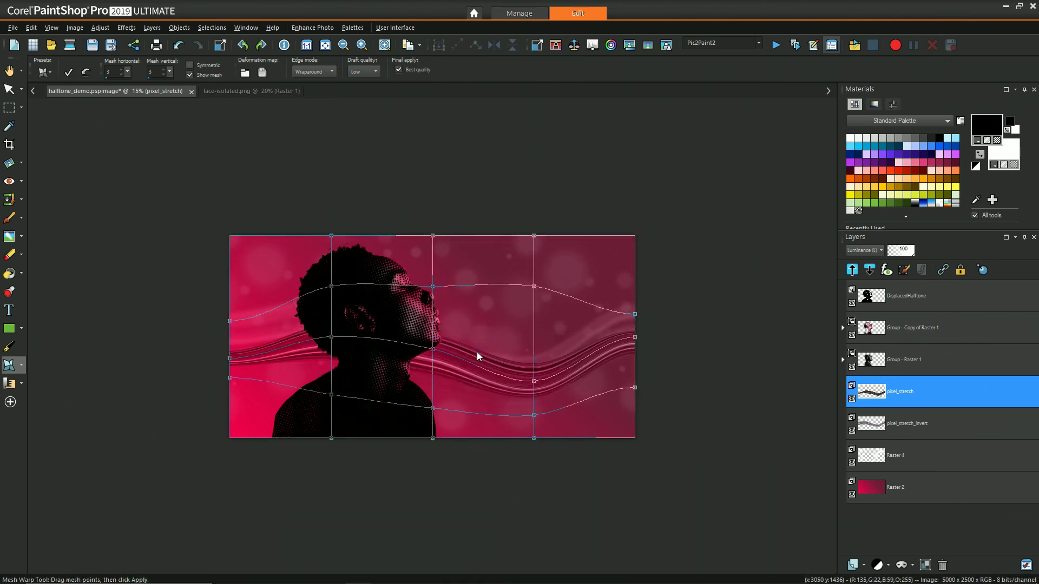
pyautogui.moveTo(534, 397); pyautogui.dragTo(534, 383)
pyautogui.click(69, 72)
pyautogui.click(20, 371)
pyautogui.click(22, 370)
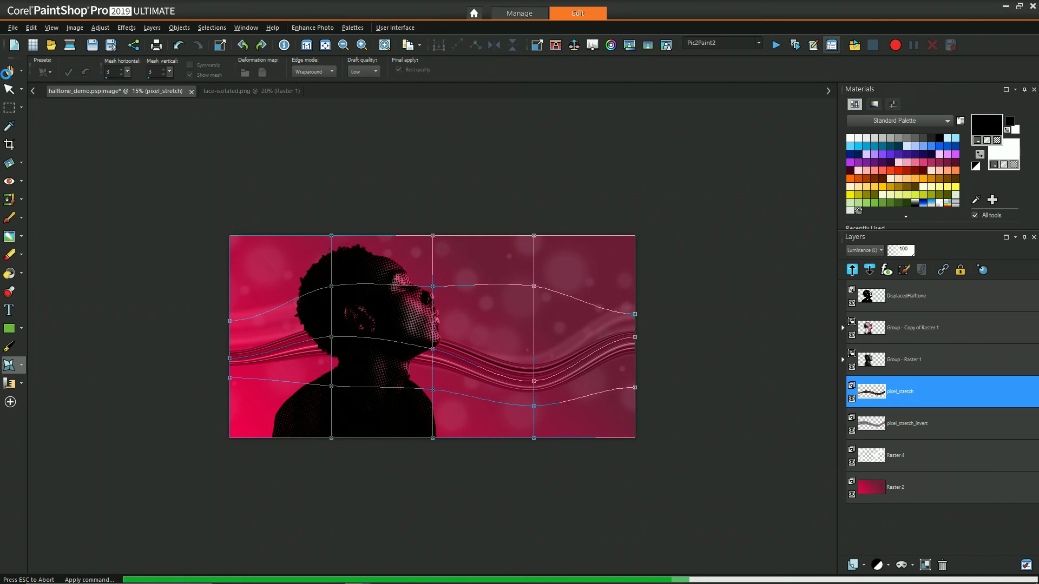
# Put the pixel_stretch layer in a new layer group and add a Levels adjustment layer that brightens its stripes.
pyautogui.click(888, 565)
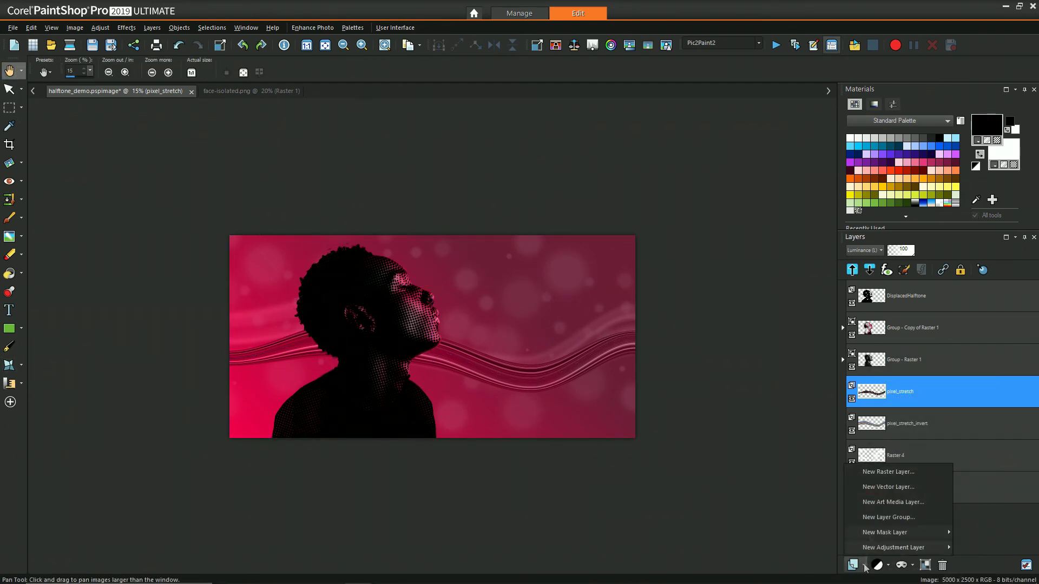
pyautogui.click(898, 472)
pyautogui.moveTo(818, 387); pyautogui.dragTo(771, 386)
pyautogui.click(772, 463)
pyautogui.click(842, 392)
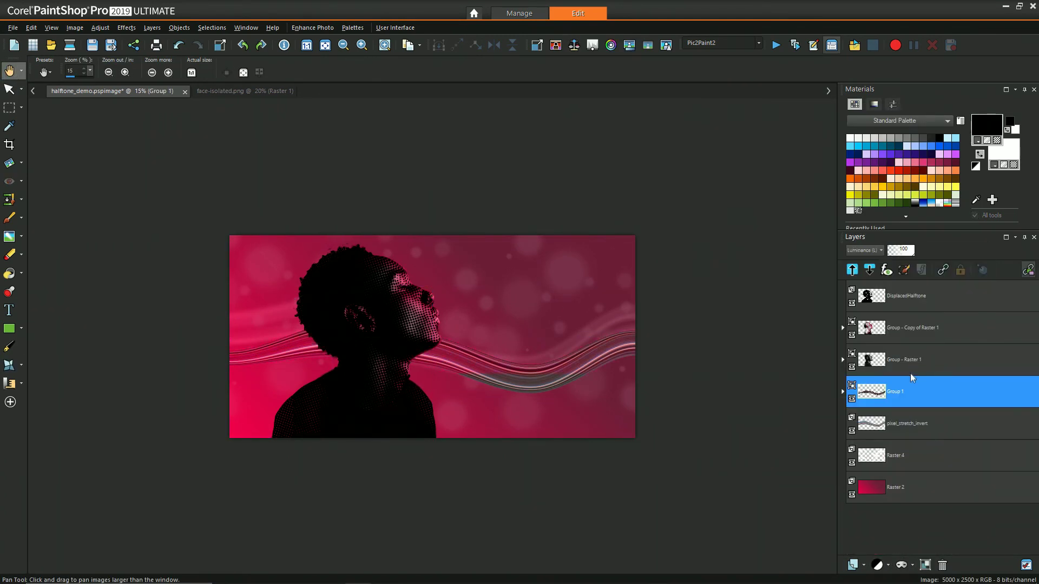
# Add a show-all mask to the pixel_stretch layer and move the Levels 1 layer into the Group - pixel_stretch group.
pyautogui.click(9, 260)
pyautogui.click(842, 392)
pyautogui.click(904, 459)
pyautogui.click(902, 565)
pyautogui.click(920, 503)
pyautogui.click(912, 455)
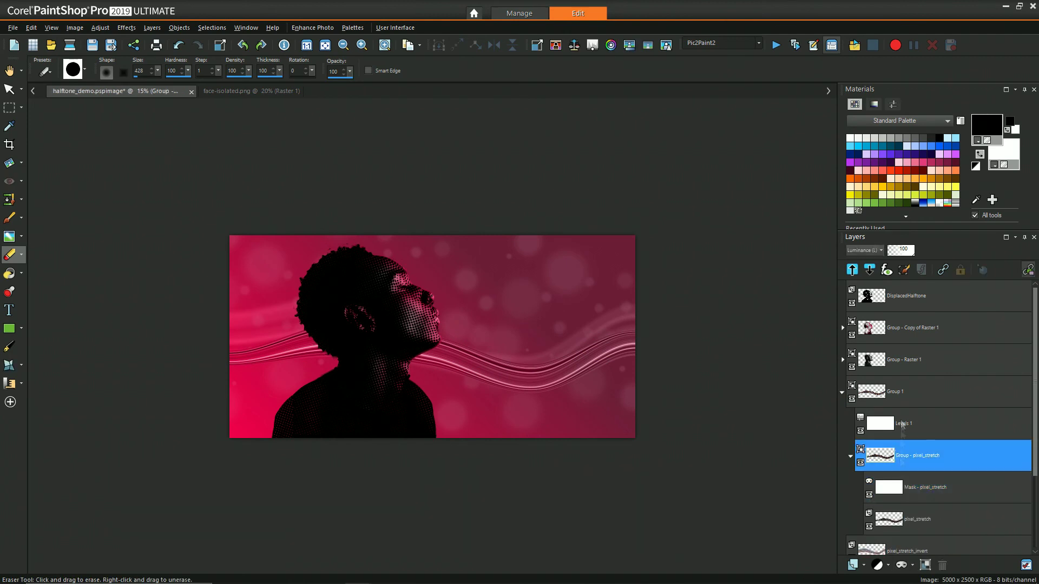
pyautogui.moveTo(904, 424); pyautogui.dragTo(915, 501)
pyautogui.click(915, 455)
# Paint black on the pixel_stretch mask with a round brush to fade the stripes at the canvas edges and near the figure.
pyautogui.click(9, 218)
pyautogui.click(73, 69)
pyautogui.click(90, 125)
pyautogui.click(229, 376)
pyautogui.moveTo(258, 71)
pyautogui.mouseDown()
pyautogui.moveTo(254, 82)
pyautogui.moveTo(223, 82)
pyautogui.mouseUp()
pyautogui.moveTo(228, 71); pyautogui.dragTo(238, 84)
pyautogui.moveTo(420, 71); pyautogui.dragTo(414, 82)
pyautogui.click(628, 349)
pyautogui.click(234, 352)
pyautogui.click(386, 380)
pyautogui.click(449, 396)
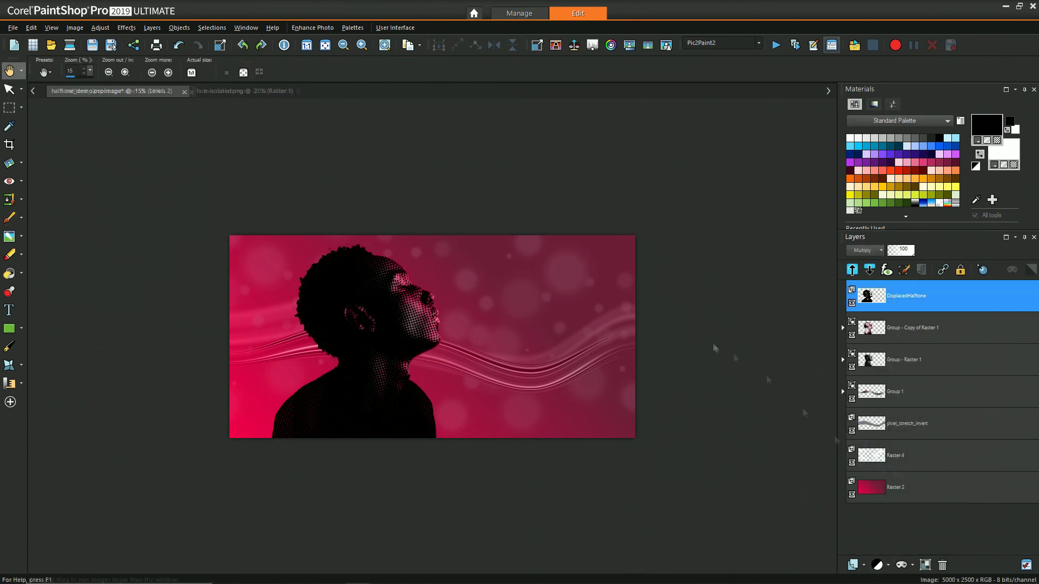
# Add a Levels adjustment layer above the DisplacedHalftone layer to adjust the whole image.
pyautogui.click(773, 463)
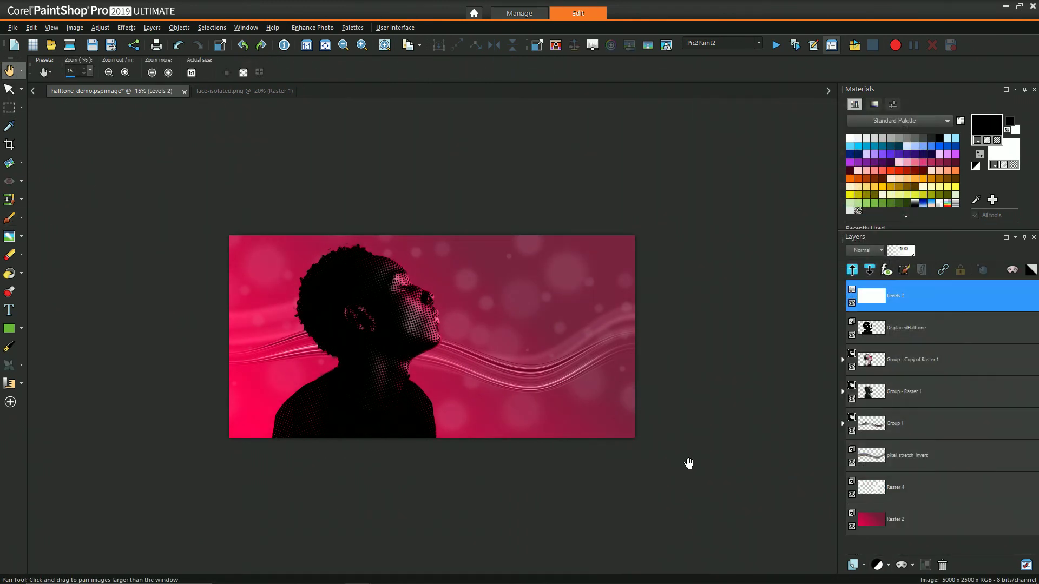